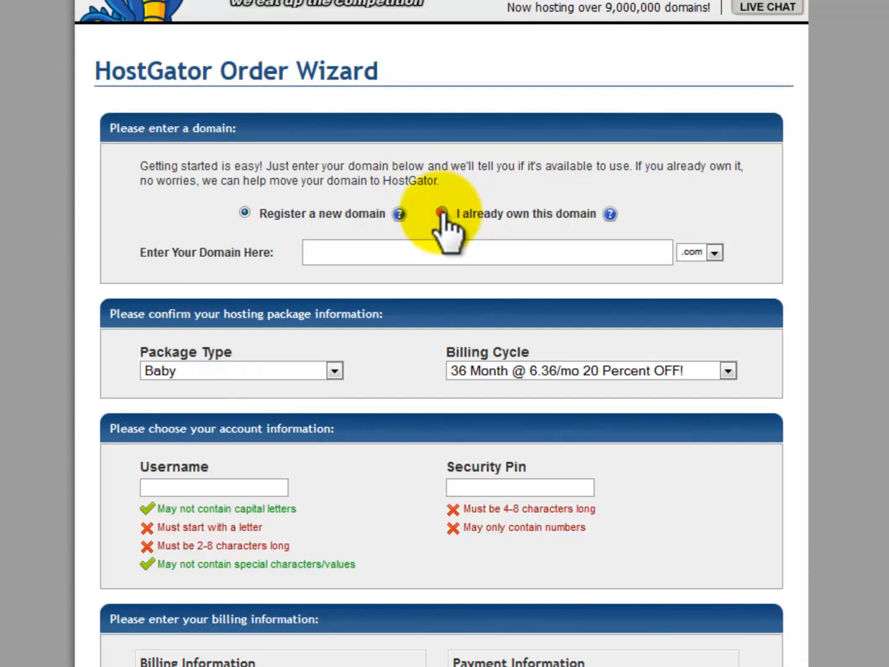
Choose 'I already own this domain' in the Order Wizard and continue to the cPanel home page
left_click(442, 214)
left_click(475, 252)
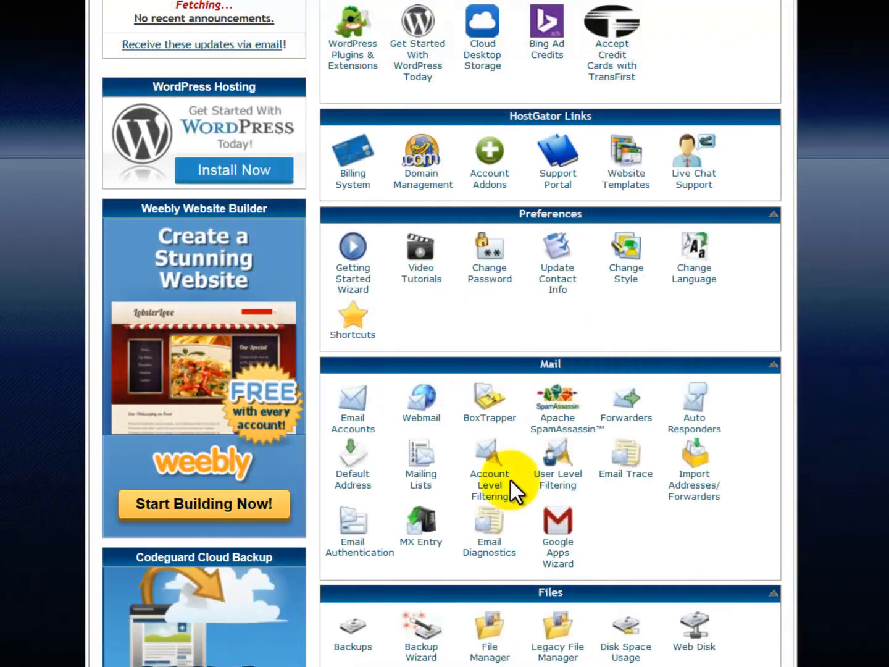
Open File Manager and go into public_html/socialmarketingelitetraining.com
scroll(510, 481, "down", 2)
scroll(512, 488, "down", 3)
left_click(485, 446)
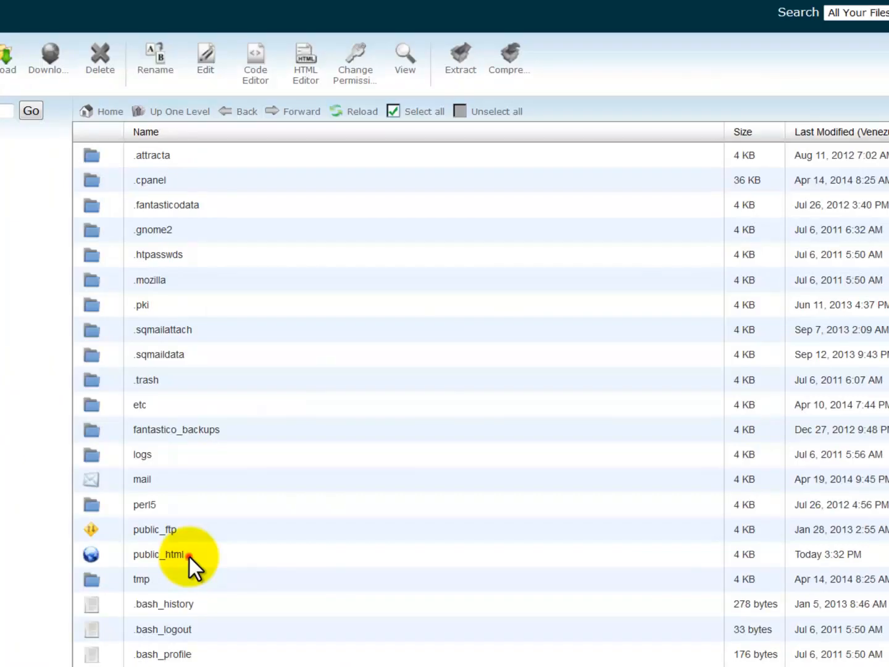
double_click(189, 556)
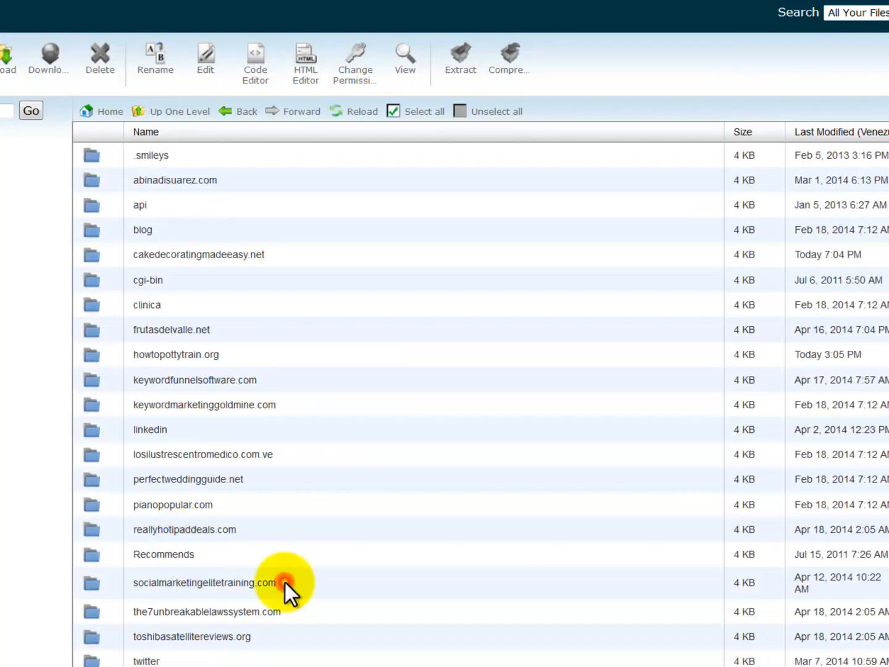
double_click(285, 582)
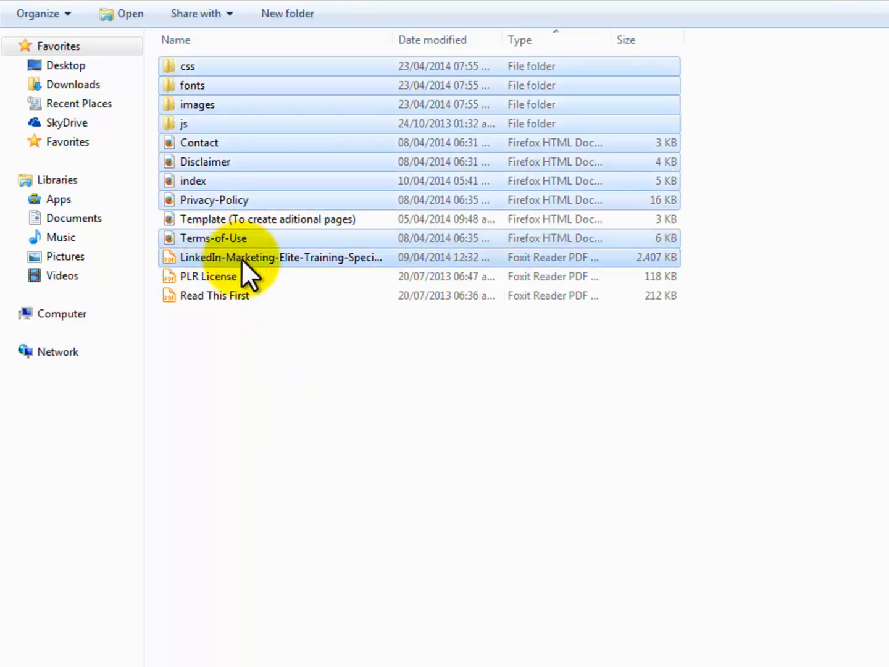
Compress the selected site files with 7-Zip into '3. Professional Squeeze Page.zip'
right_click(241, 259)
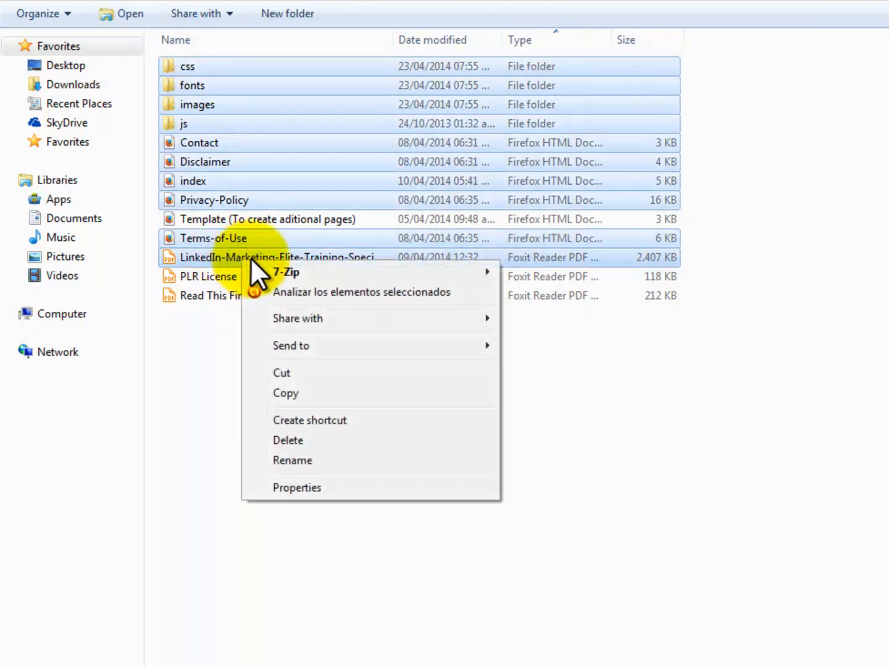
mouse_move(295, 271)
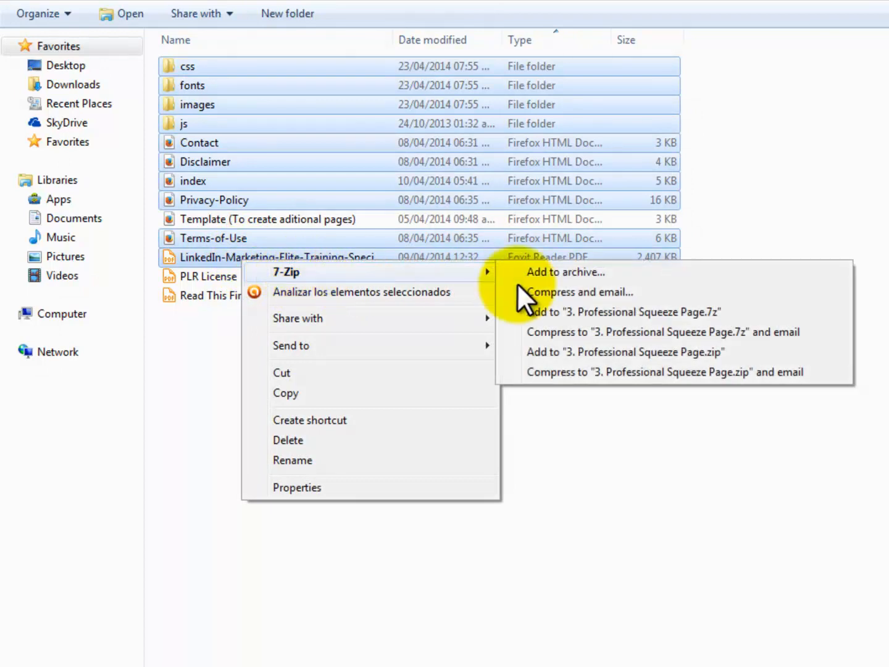
left_click(597, 350)
left_click(263, 414)
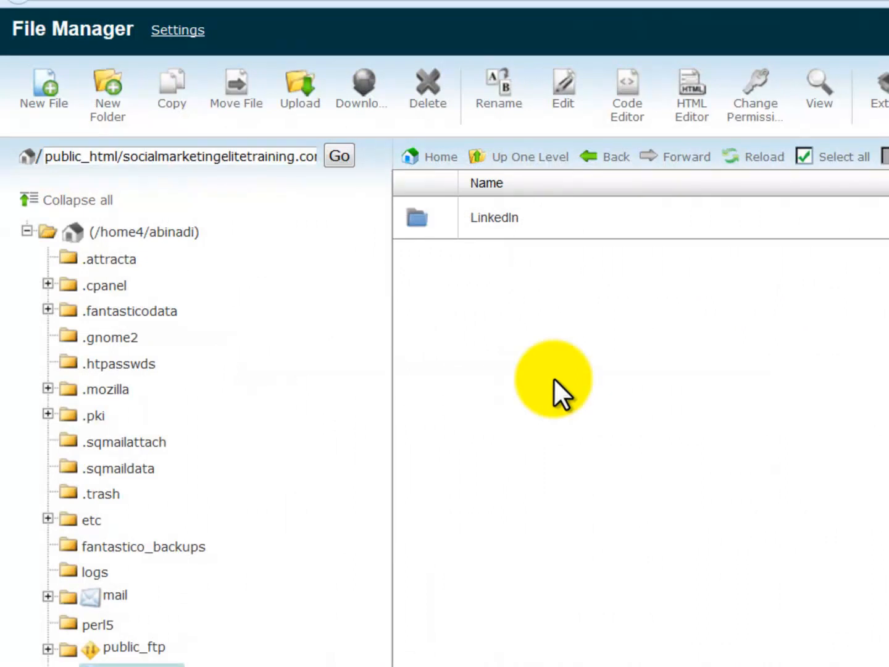
Upload the Squeeze Page zip into the LinkedIn folder and reload the listing
double_click(592, 228)
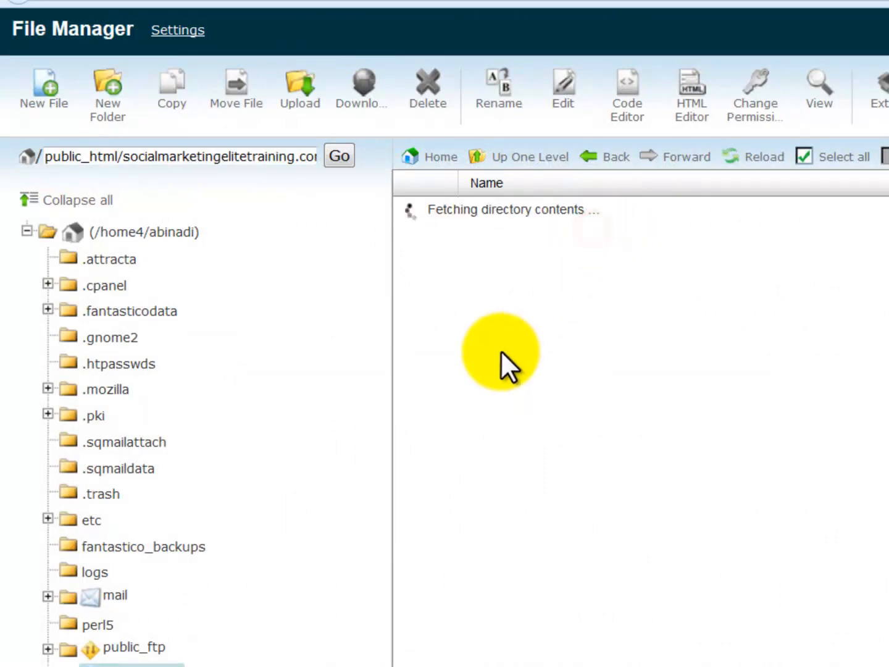
left_click(294, 104)
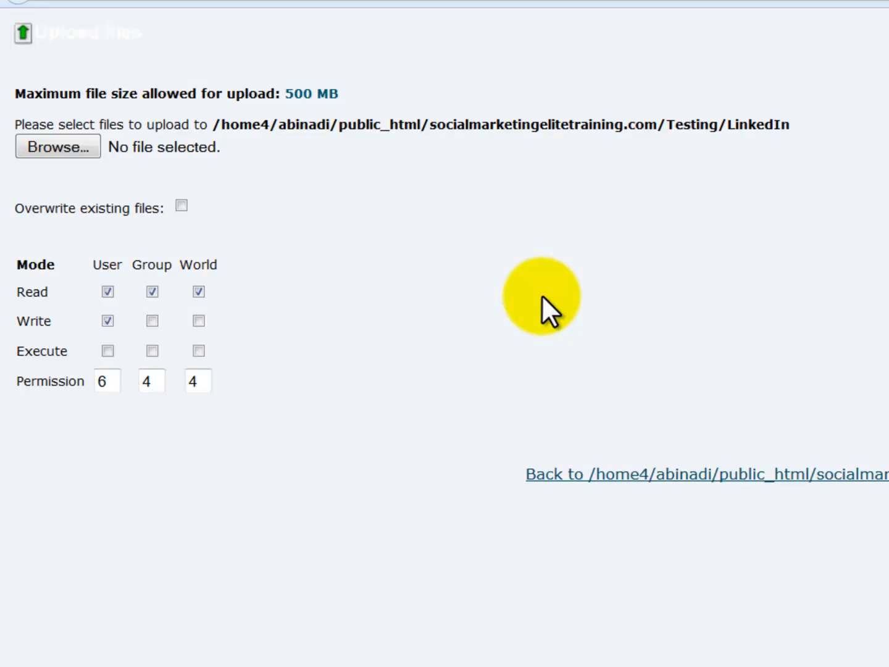
left_click(91, 153)
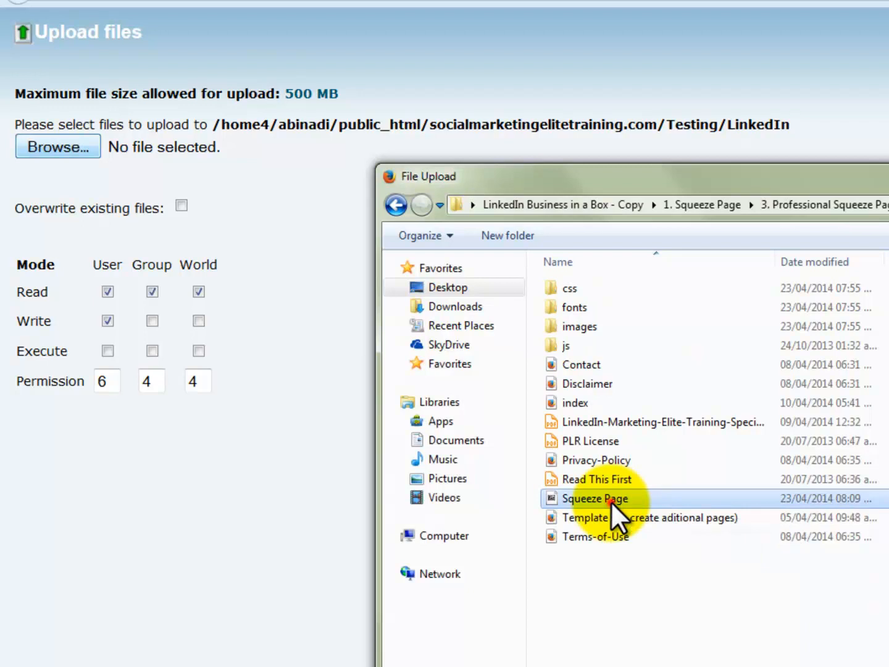
double_click(610, 502)
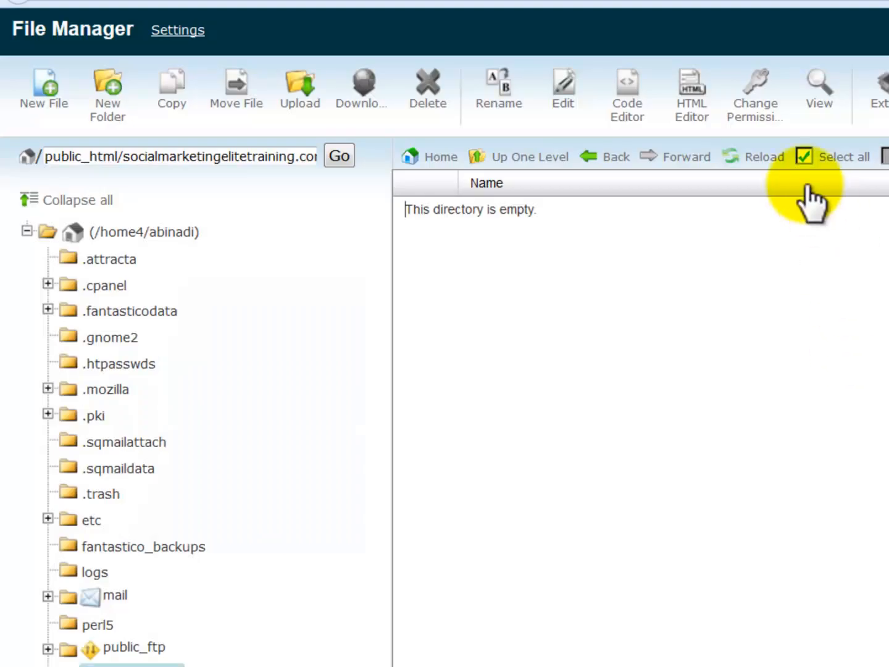
left_click(754, 159)
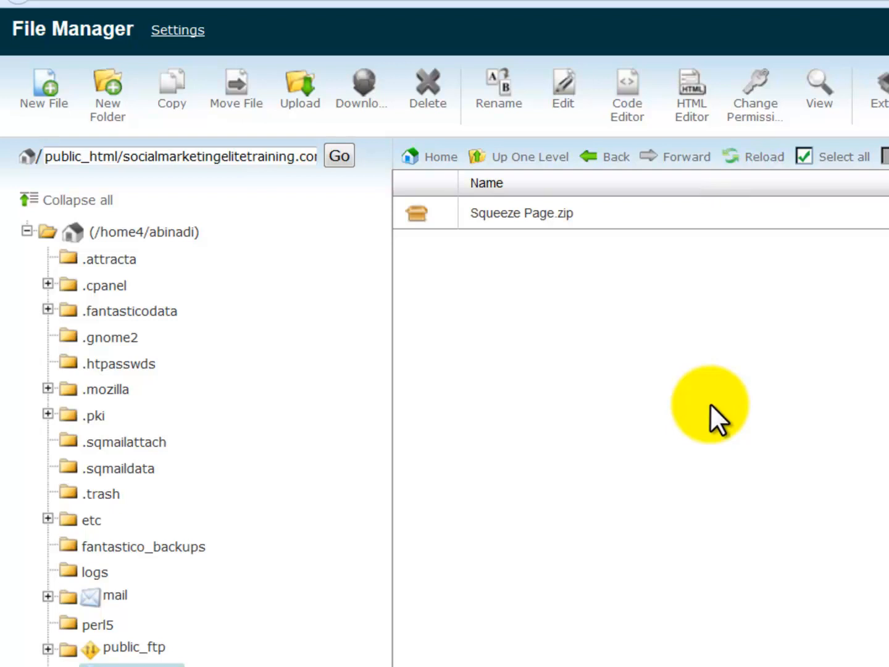
Extract Squeeze Page.zip into the LinkedIn folder, close the results and reload the listing
right_click(573, 218)
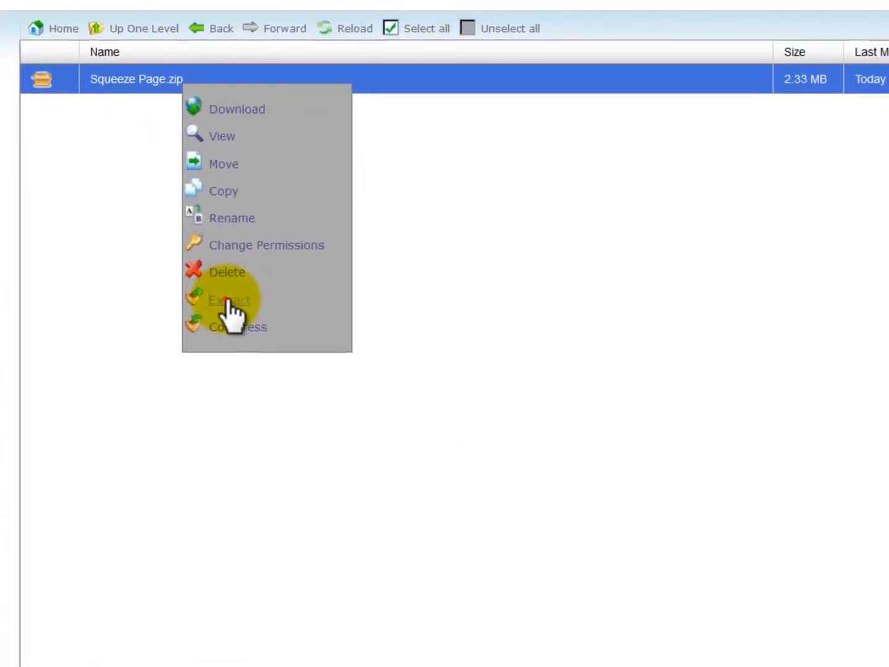
left_click(226, 300)
left_click(620, 377)
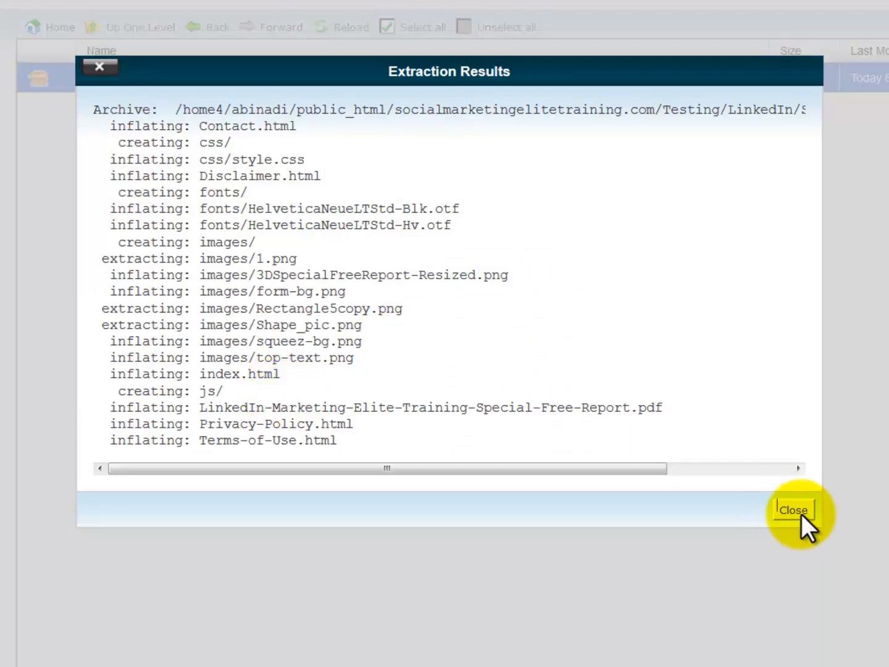
left_click(799, 509)
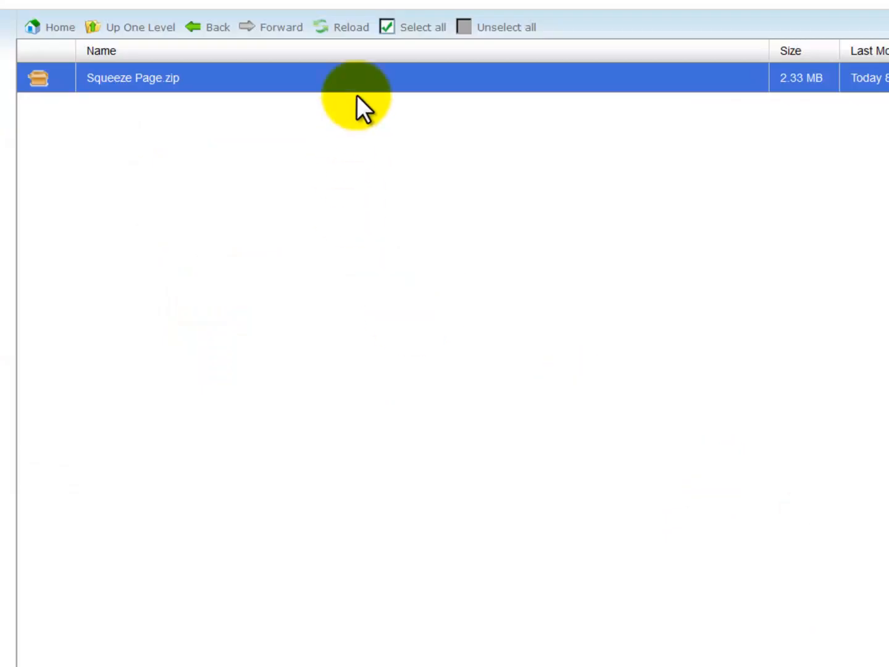
left_click(363, 35)
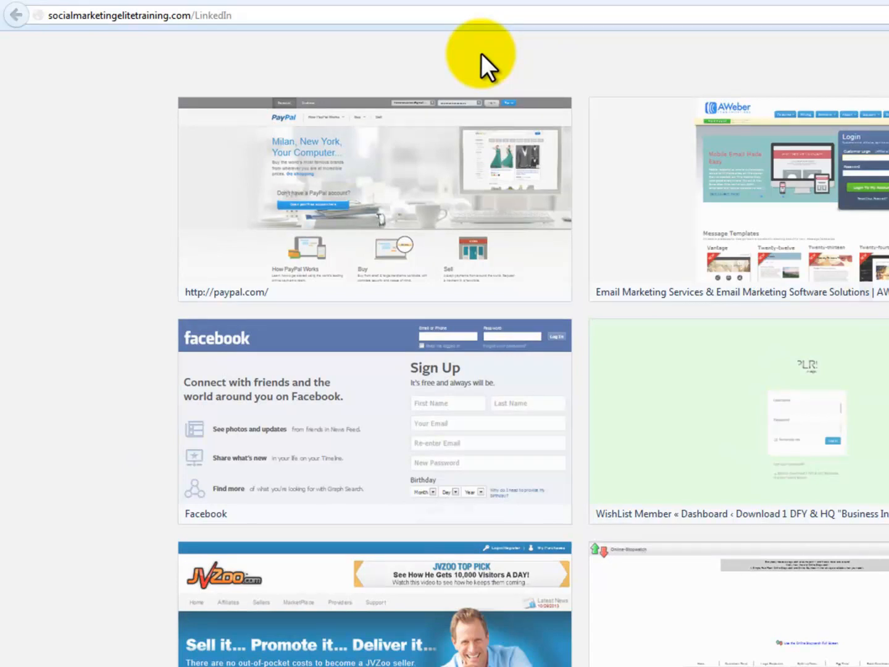
Load socialmarketingelitetraining.com/LinkedIn in Firefox and scroll to the footer and back to the top
key("Return")
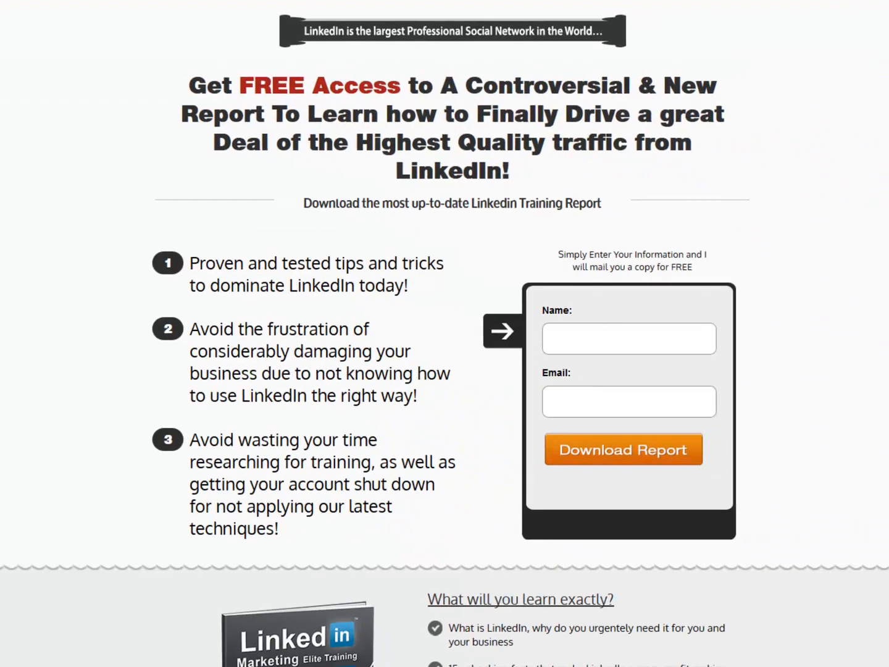
scroll(444, 333, "down", 3)
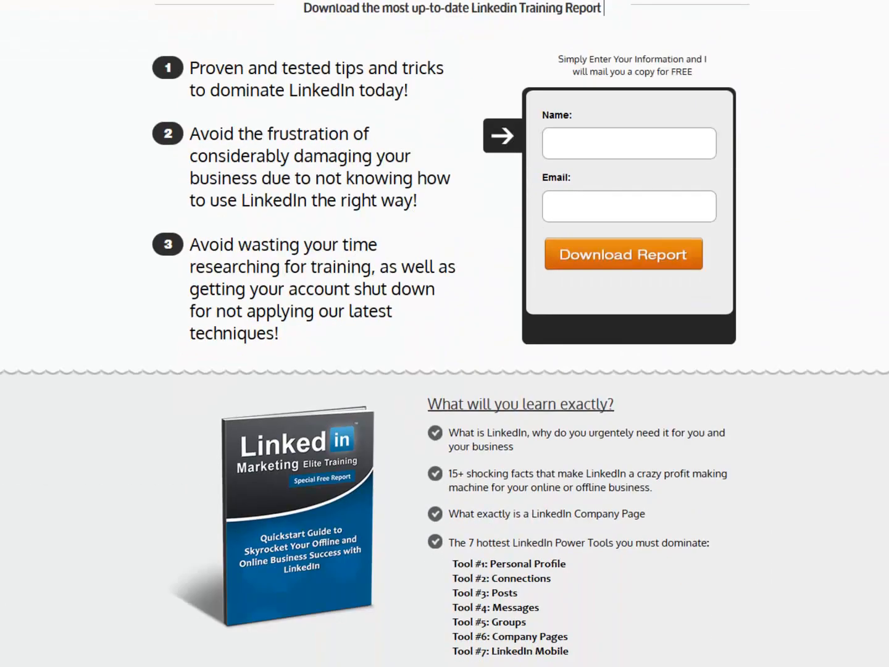
scroll(445, 333, "down", 3)
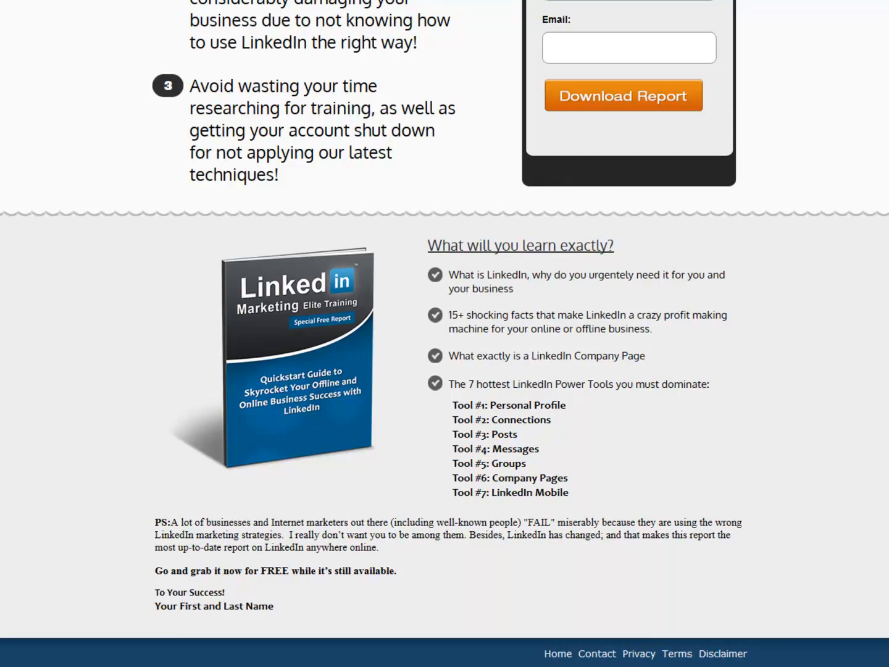
scroll(445, 334, "up", 6)
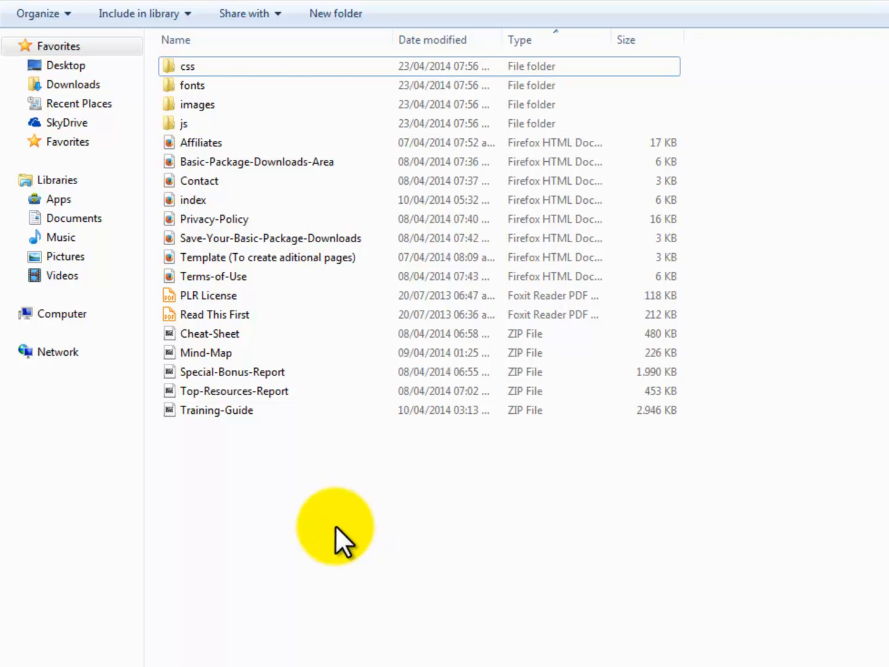
Select all files and folders except PLR License and Read This First
left_click_drag(226, 458, 234, 63)
left_click(225, 296, "ctrl")
left_click(225, 314, "ctrl")
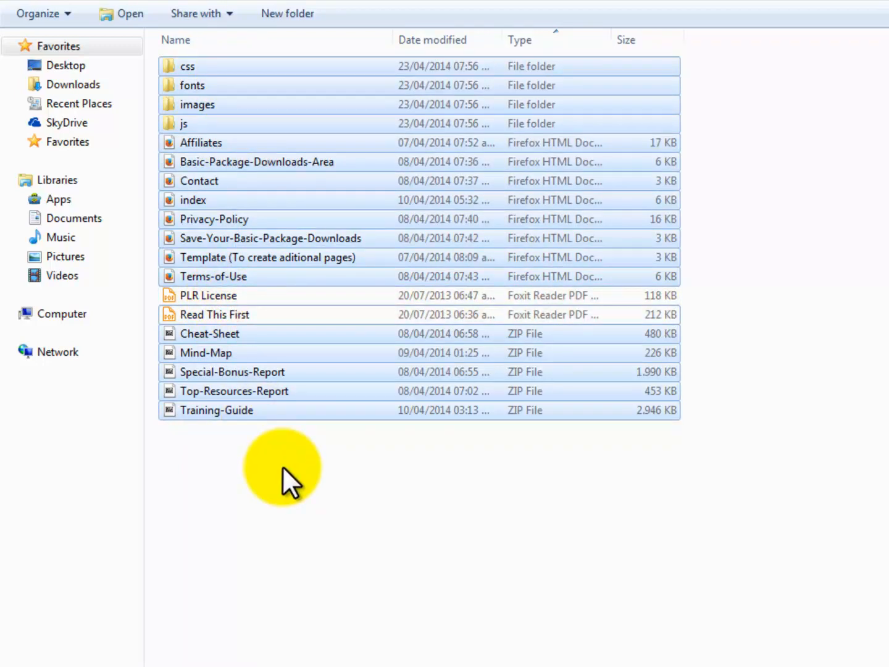
Compress the selection with 7-Zip into an archive named Front End Offer
right_click(316, 411)
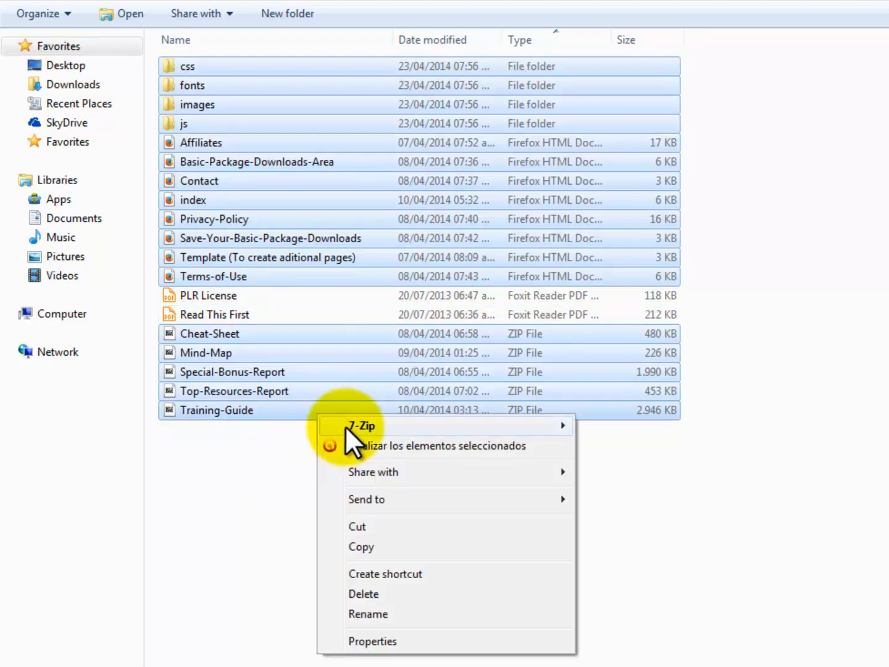
mouse_move(358, 425)
left_click(729, 586)
type("Offer")
key("ctrl+Left")
key("ctrl+Left")
key("ctrl+Left")
key("BackSpace")
key("BackSpace")
key("BackSpace")
left_click(339, 514)
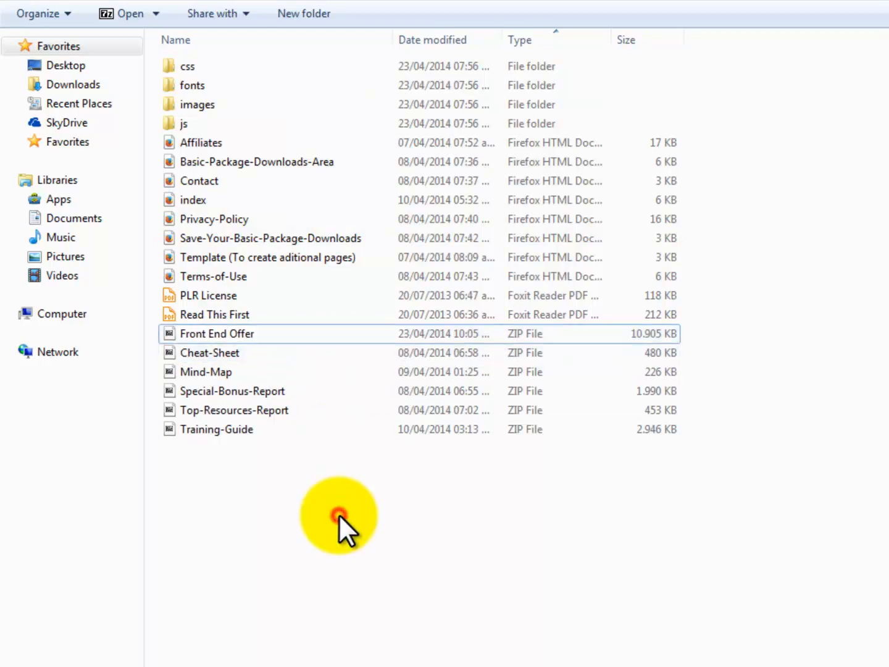
left_click(242, 352)
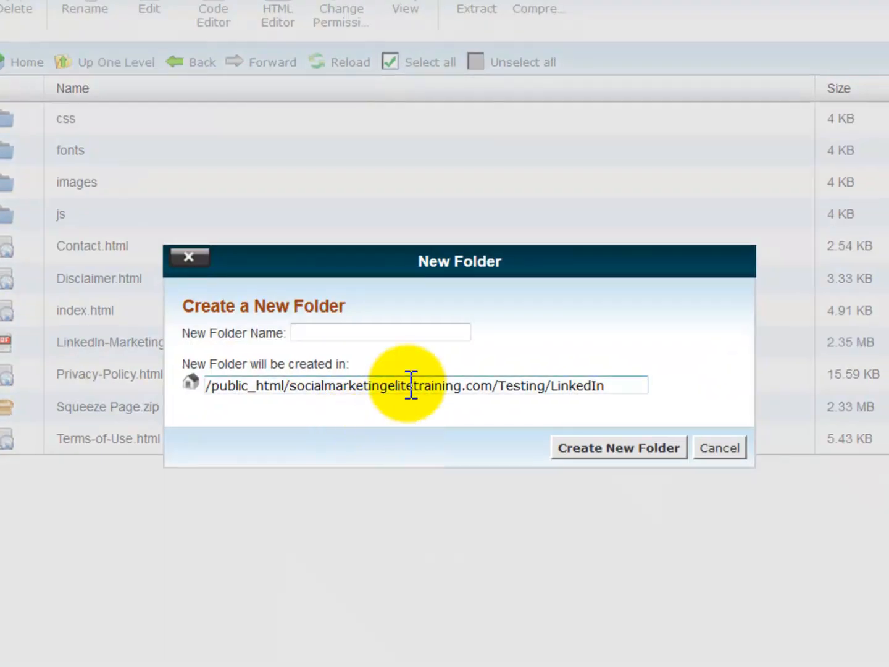
Create a folder named Basic inside LinkedIn and open it
type("Basic")
left_click(649, 448)
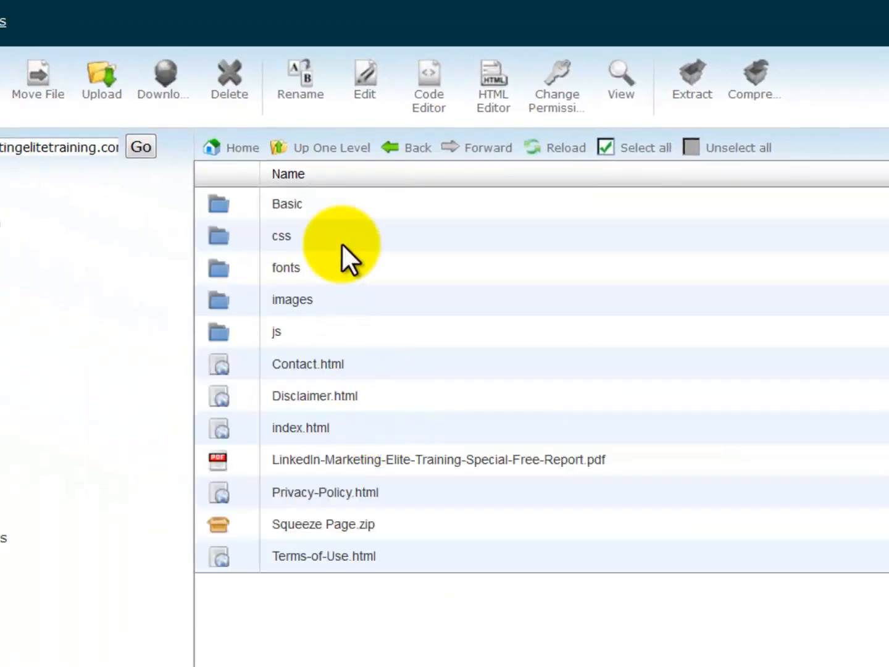
left_click(320, 205)
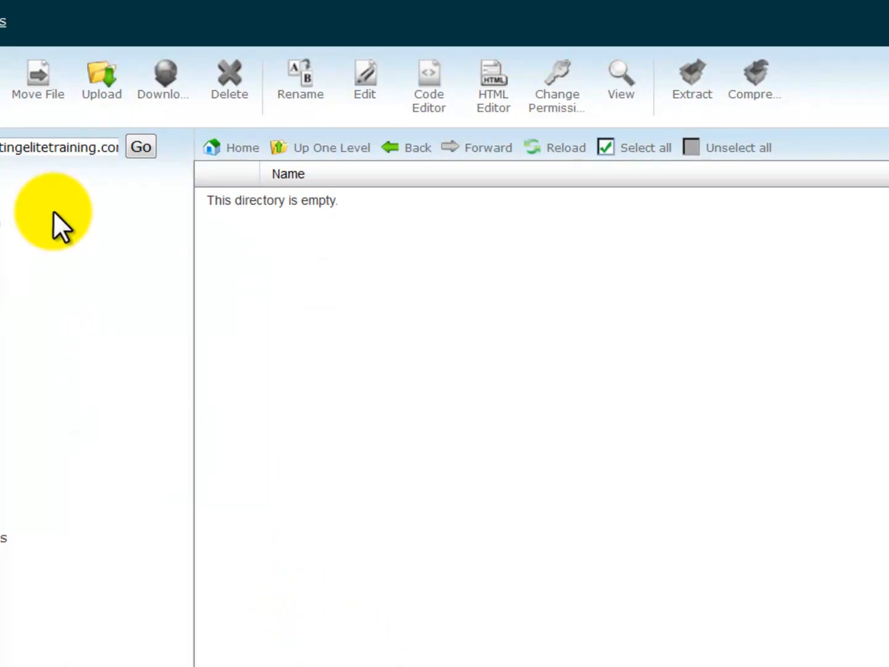
Upload the Front End Offer archive into the Basic folder
left_click(106, 90)
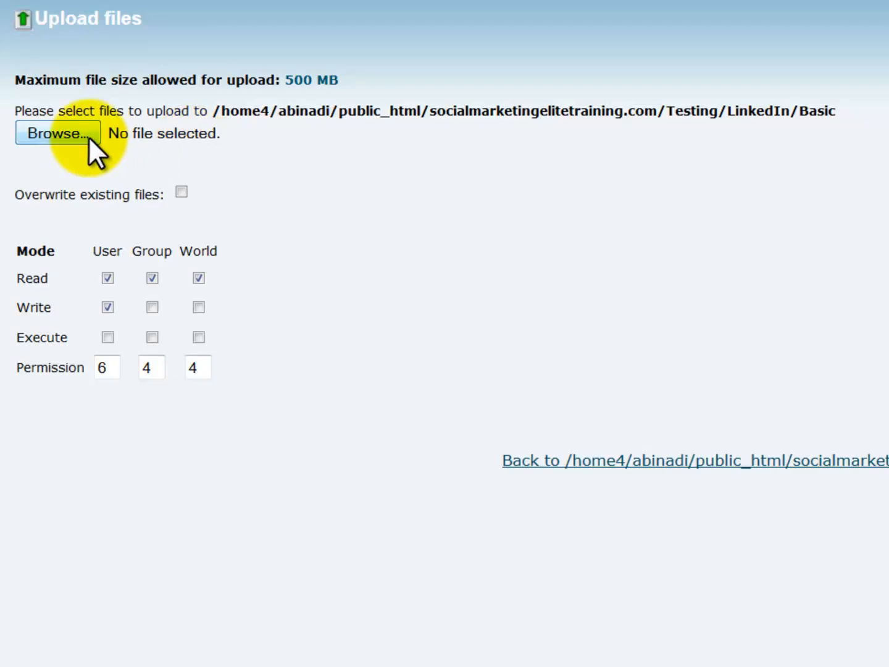
left_click(81, 135)
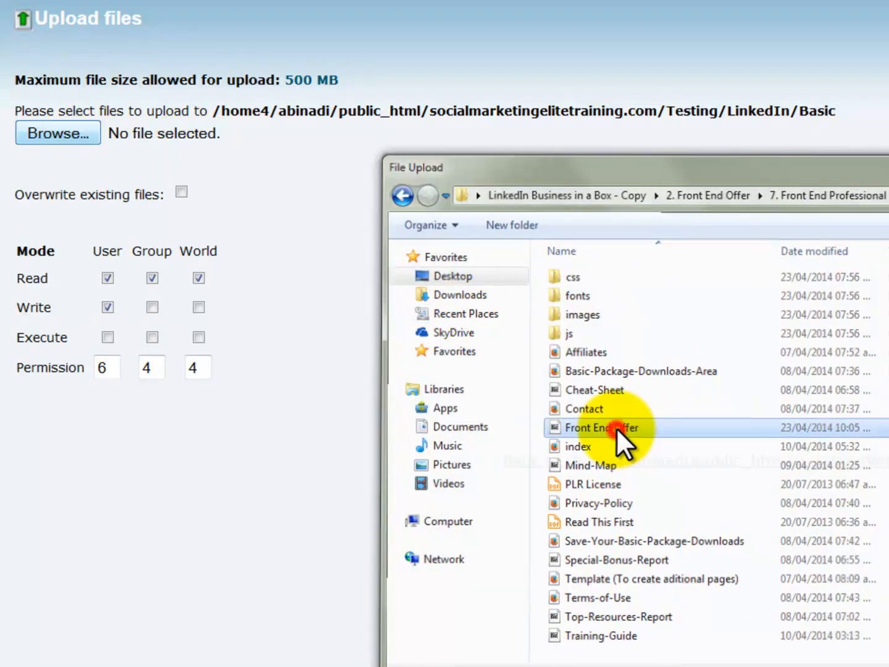
double_click(616, 427)
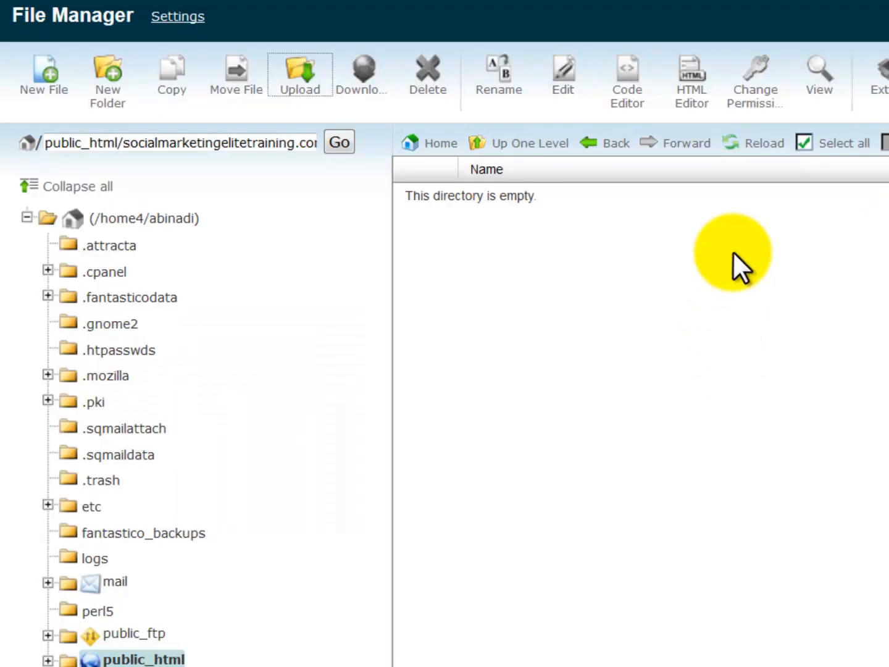
Reload, extract Front End Offer.zip into Basic, close the results and refresh the listing
left_click(763, 143)
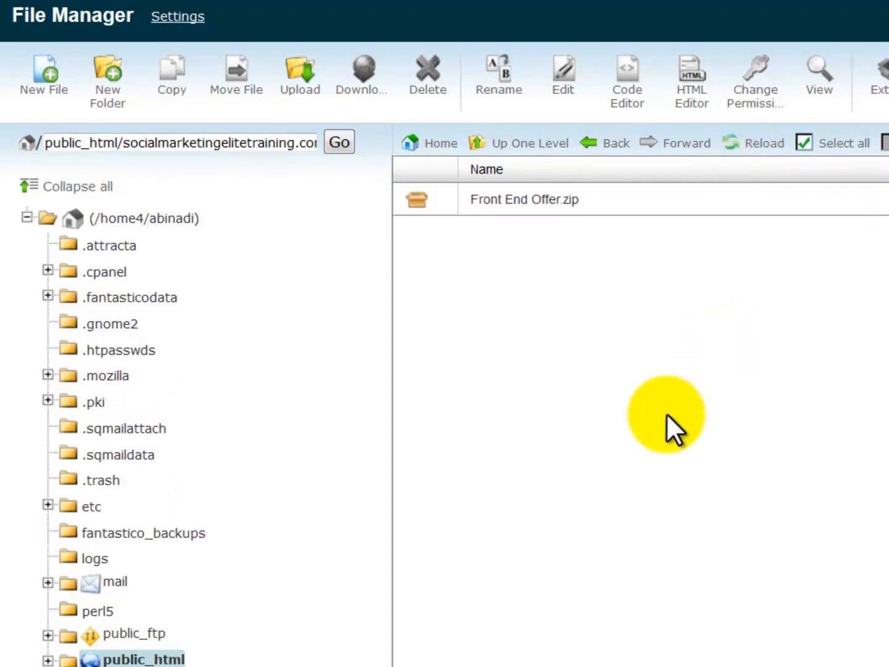
right_click(575, 200)
left_click(630, 442)
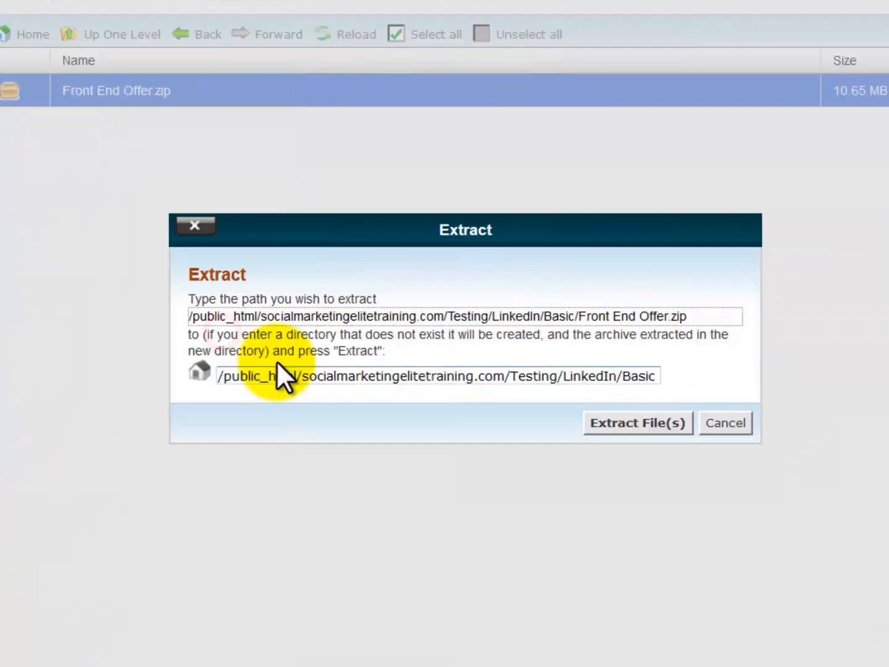
left_click(634, 424)
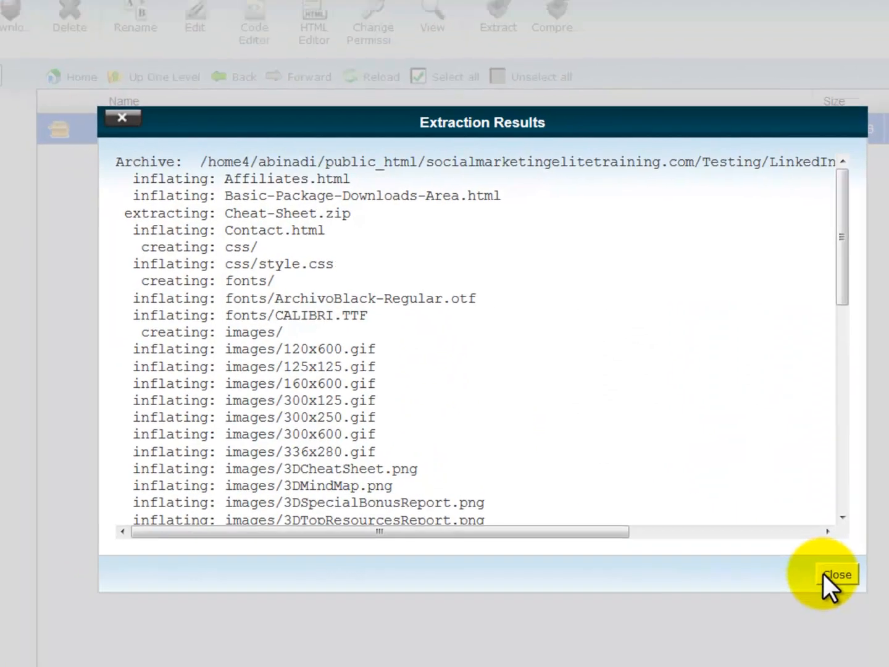
left_click(835, 574)
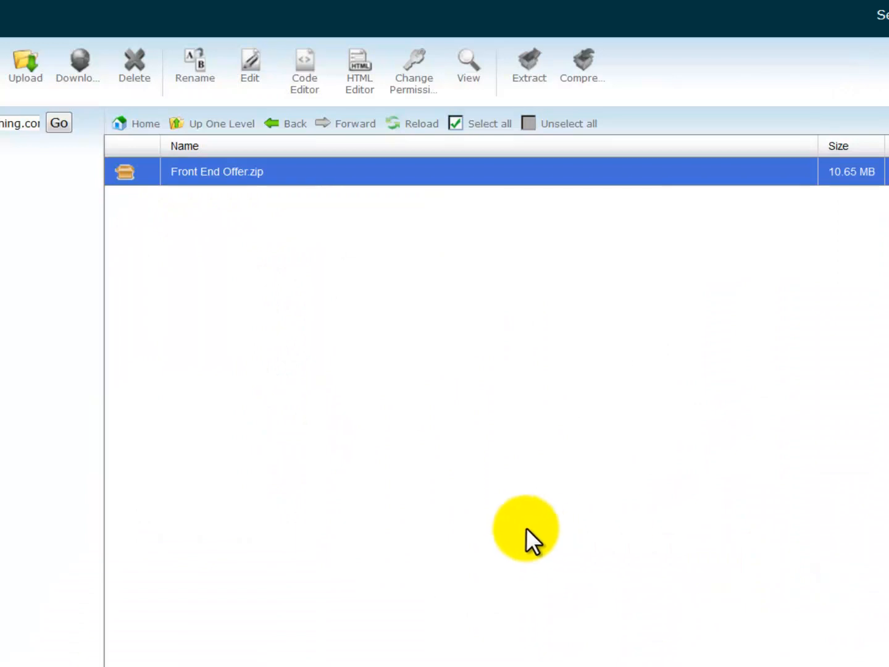
left_click(381, 76)
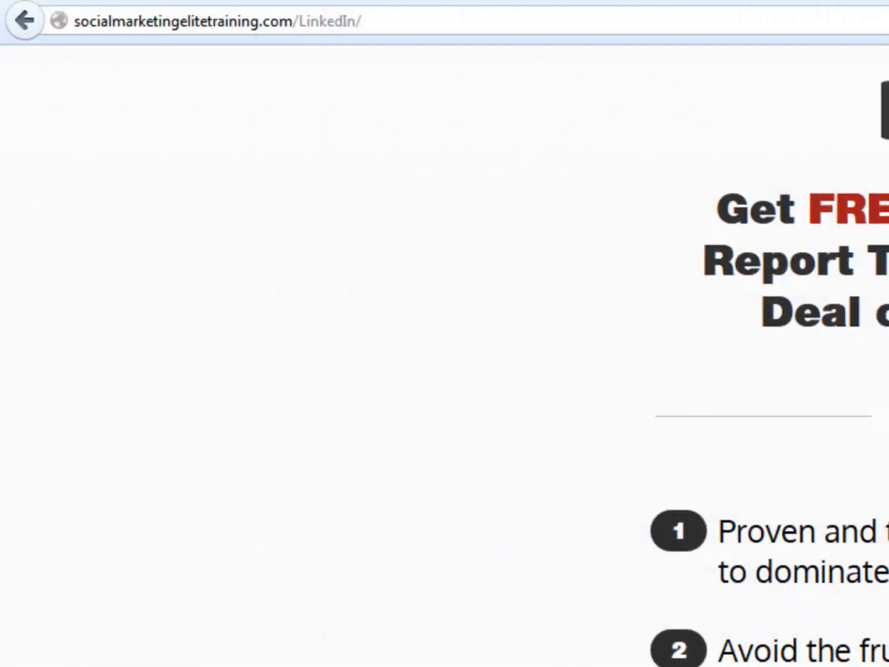
Place the cursor at the end of the socialmarketingelitetraining.com/LinkedIn/ address in Firefox
left_click(492, 20)
left_click(488, 19)
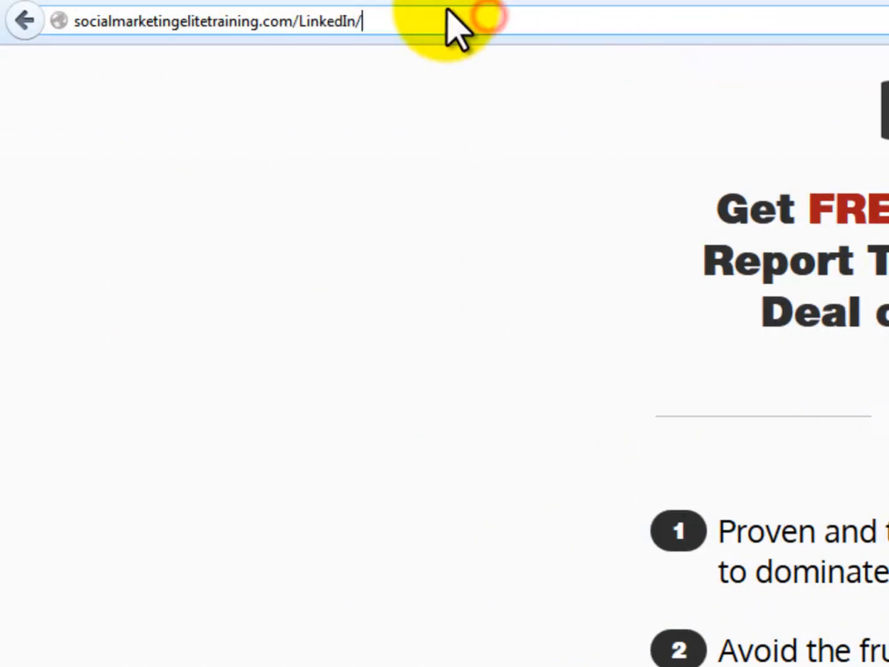
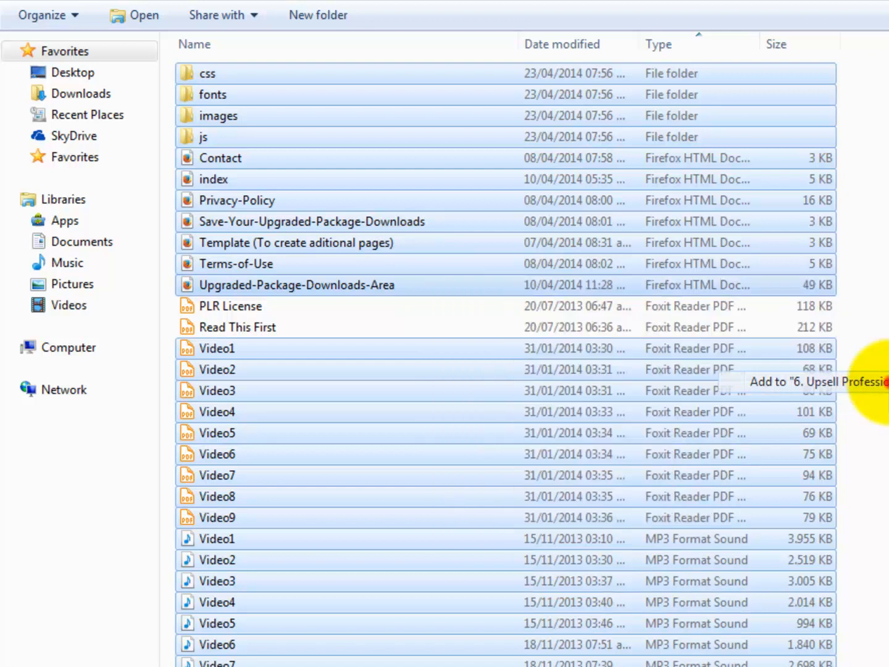
Name the new ZIP archive of the upsell files 'Upsell Offer'
type("Upsell Offer")
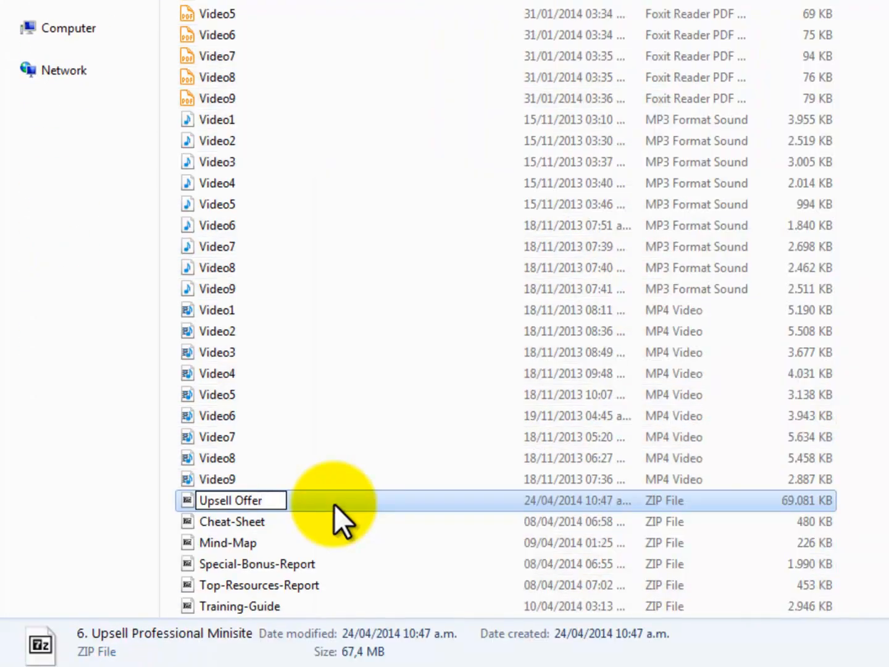
left_click(883, 494)
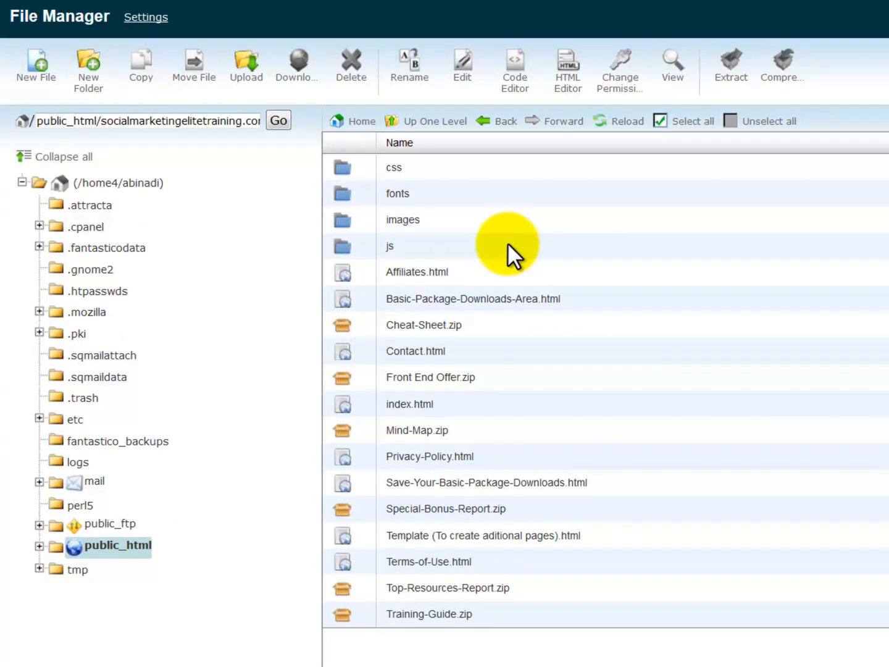
Create an 'Upgrade' folder inside Basic, open it and go to its upload page
left_click(90, 75)
left_click(631, 342)
type("Upgrade")
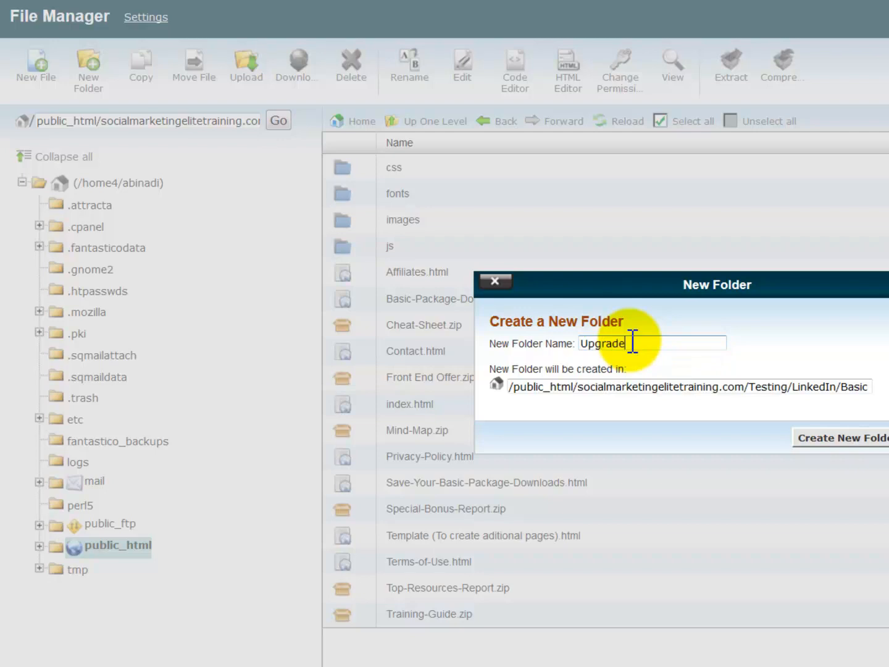
left_click(846, 435)
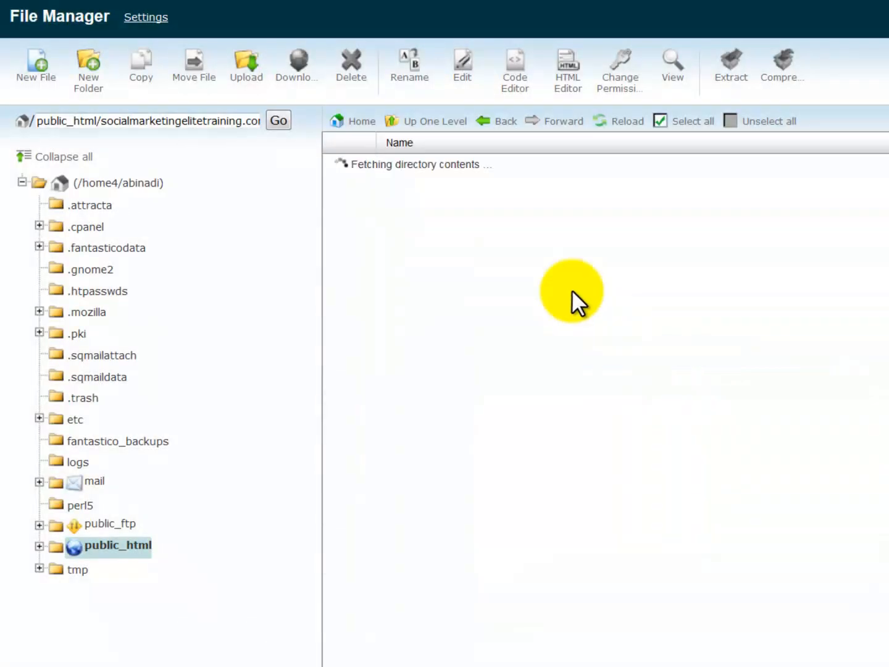
double_click(441, 274)
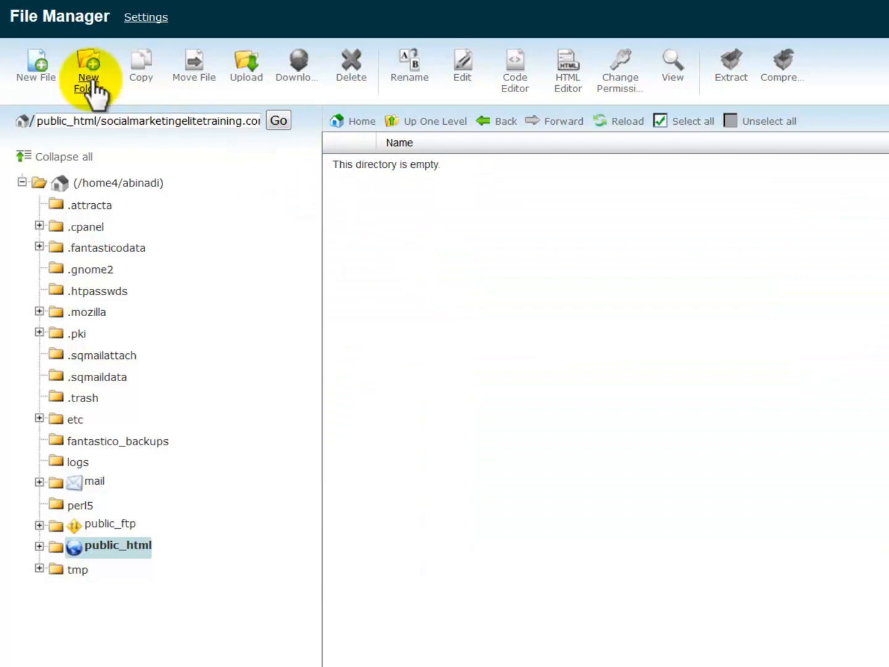
left_click(253, 77)
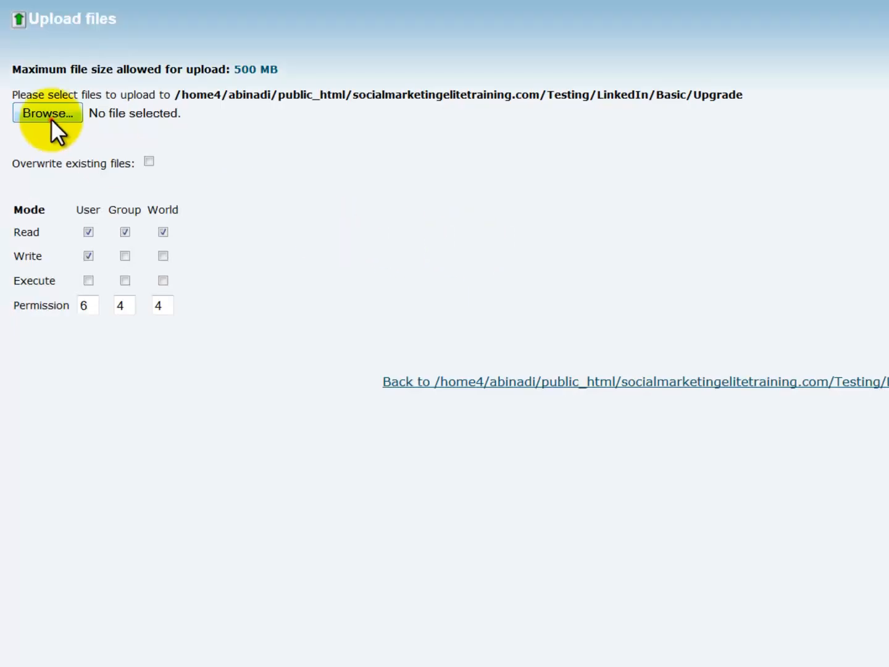
Upload Upsell Offer.zip, reload, extract it into Upgrade and close the results
left_click(49, 114)
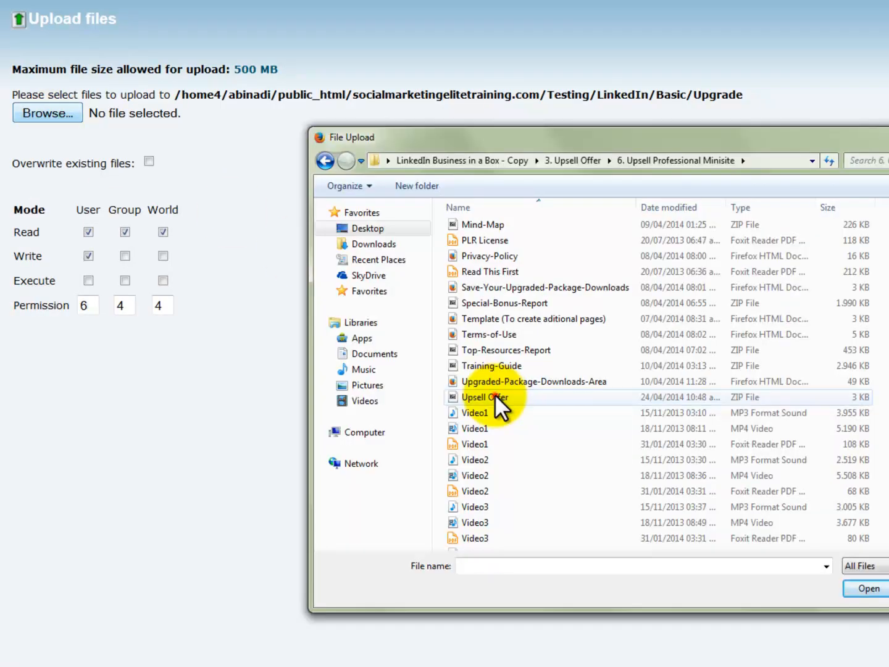
double_click(538, 396)
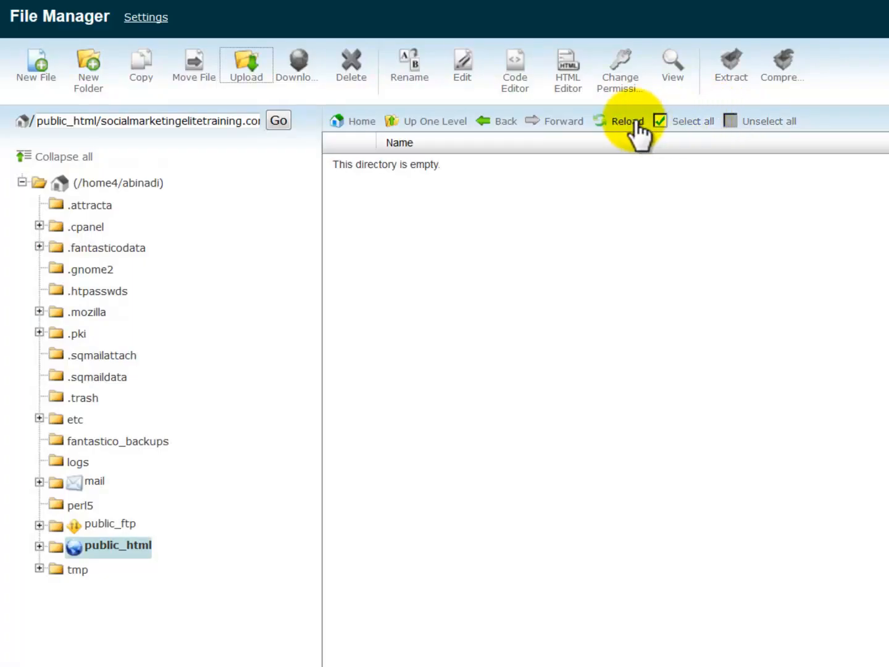
left_click(632, 121)
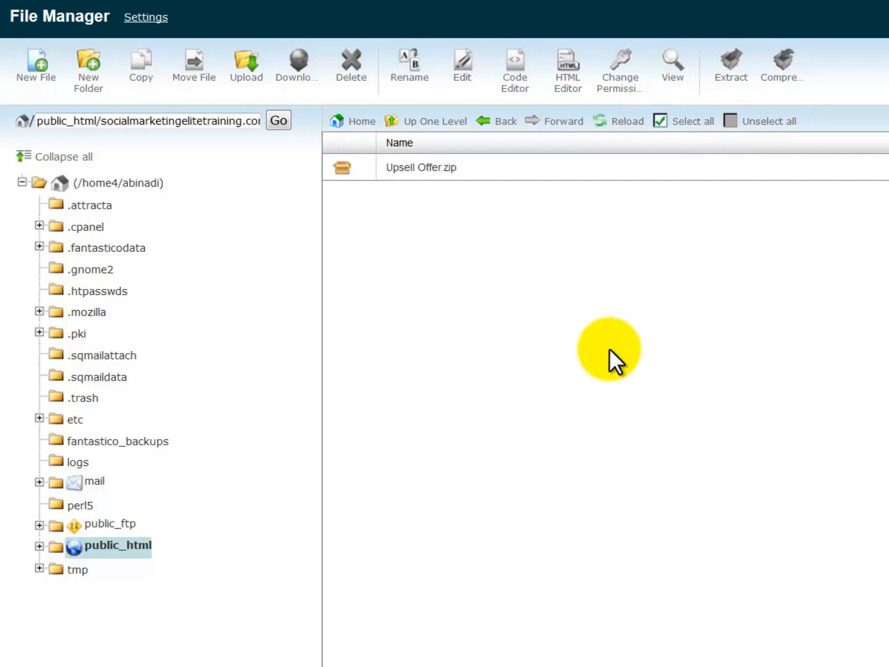
right_click(490, 166)
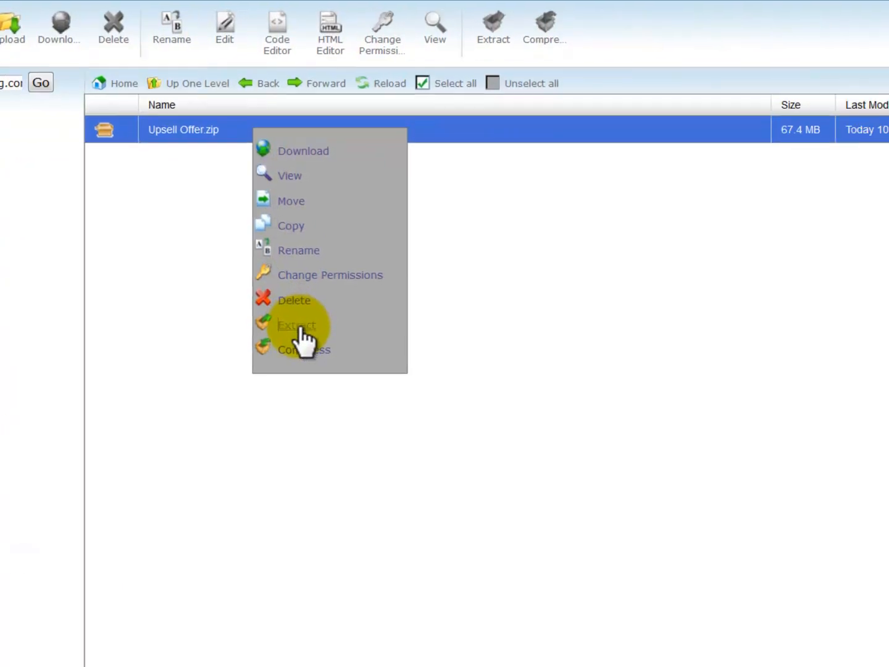
left_click(534, 364)
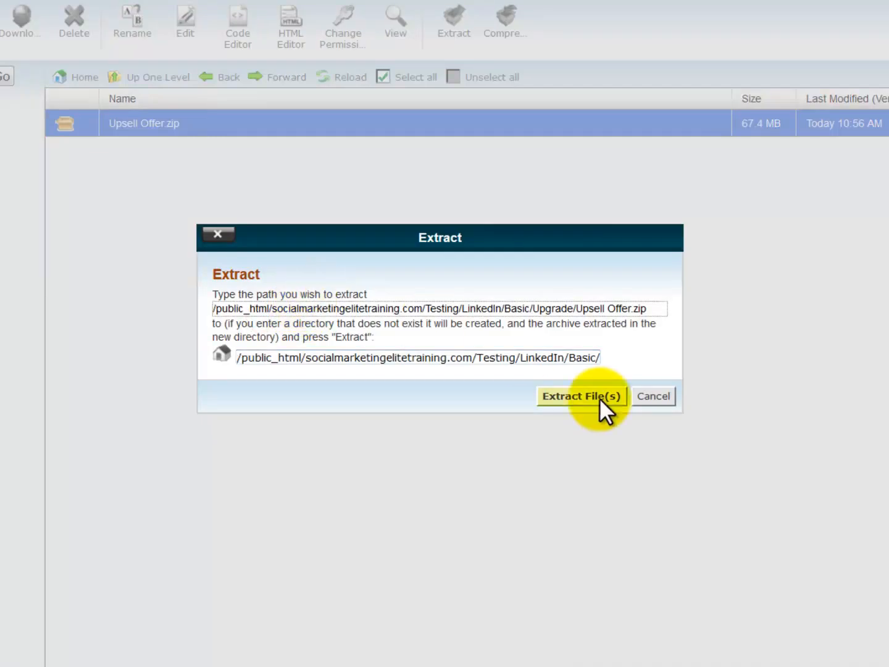
left_click(600, 397)
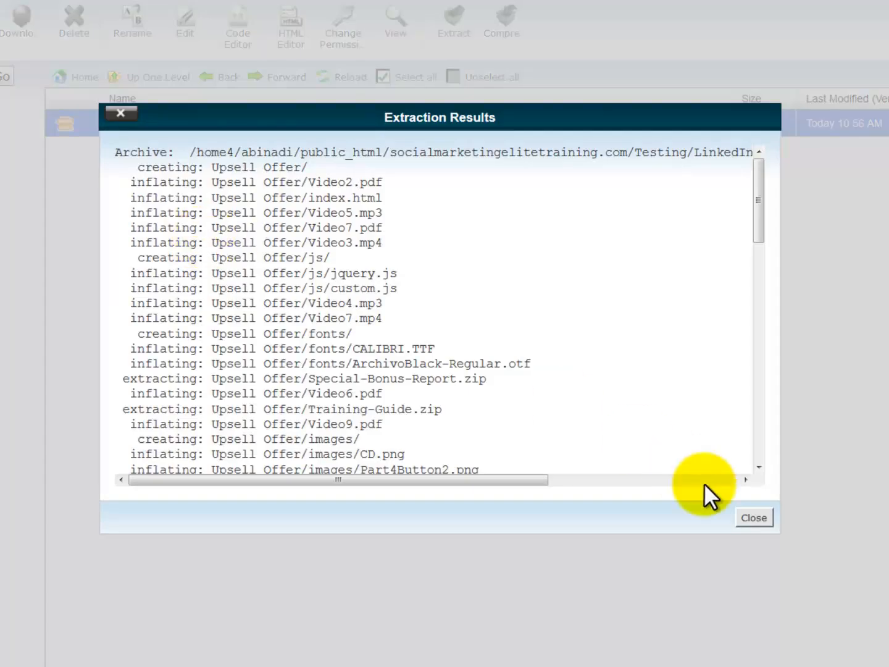
left_click(754, 517)
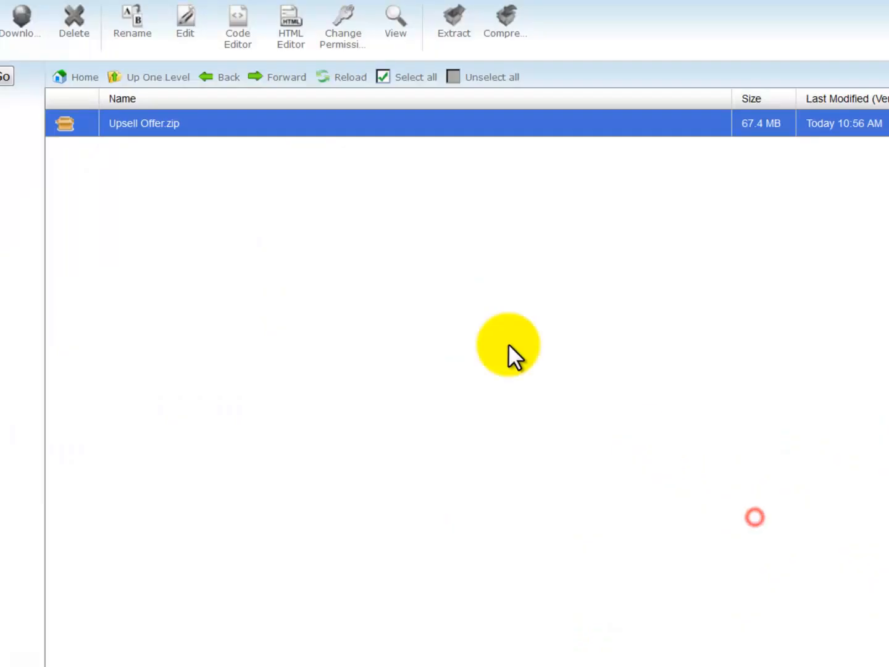
Review the live /LinkedIn/Basic/Upgrade/ sales page, then append Save-Your-Upgraded-Package-Downloads.html to its address
left_click(350, 77)
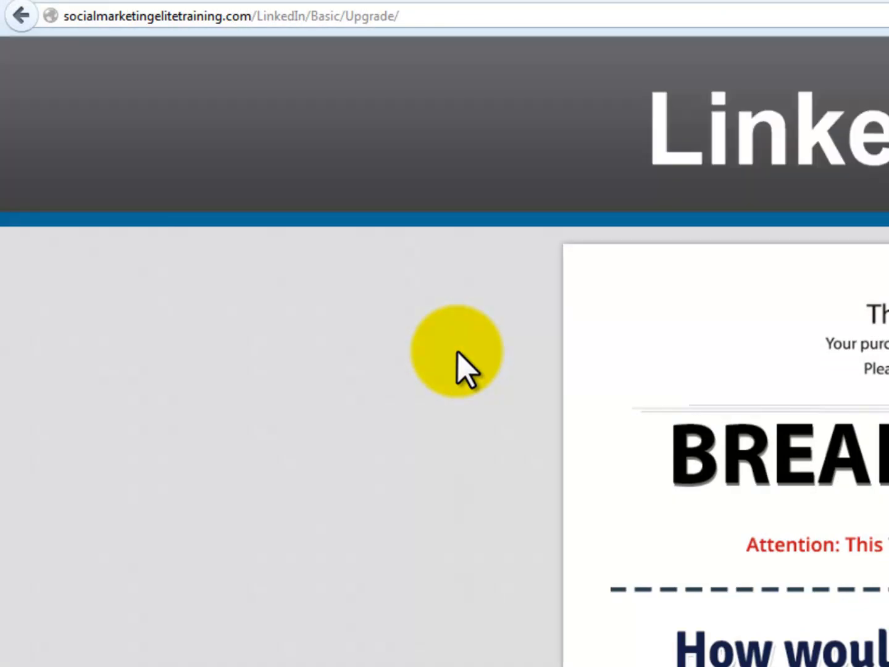
left_click(453, 361)
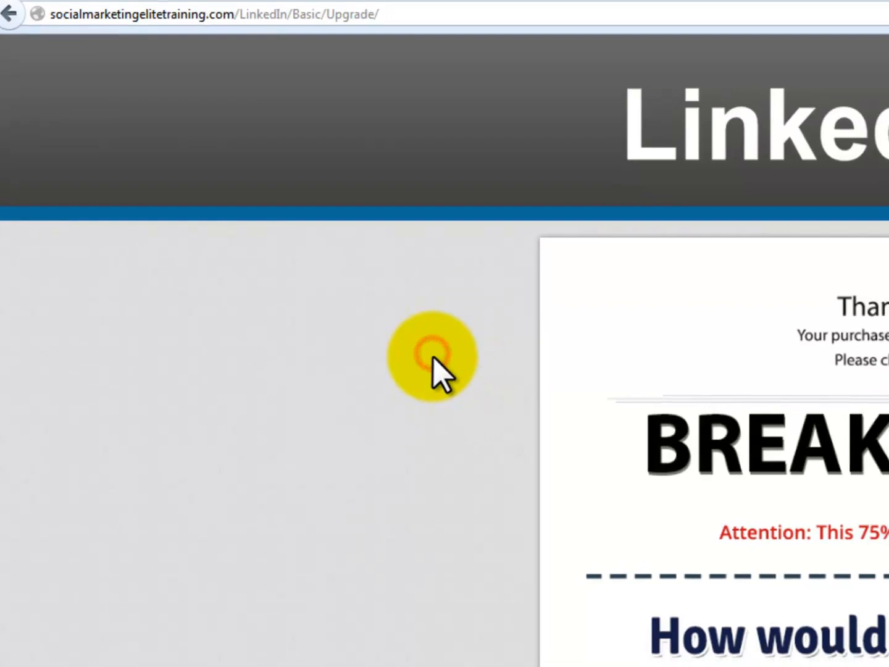
scroll(452, 361, "down", 5)
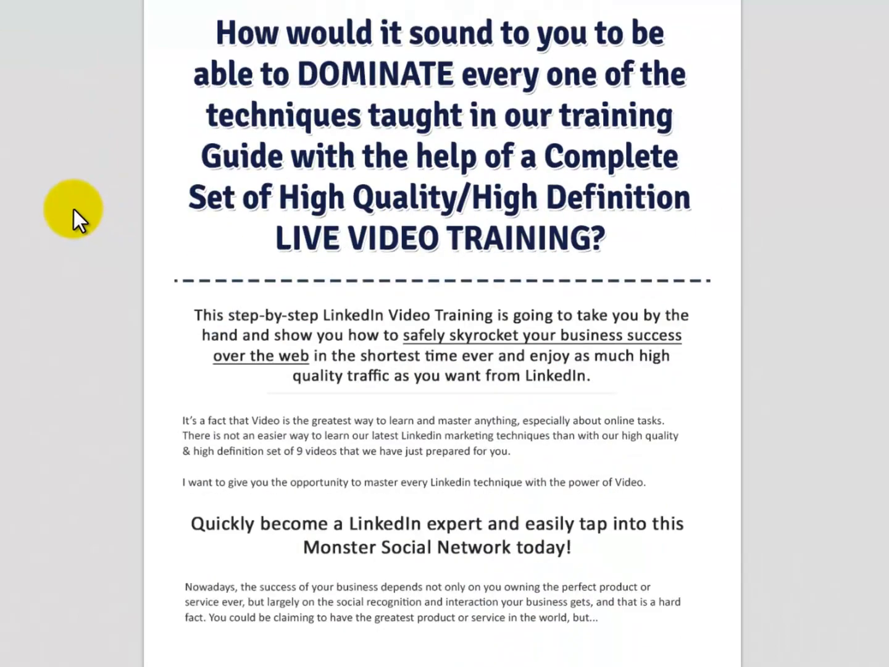
scroll(74, 208, "down", 10)
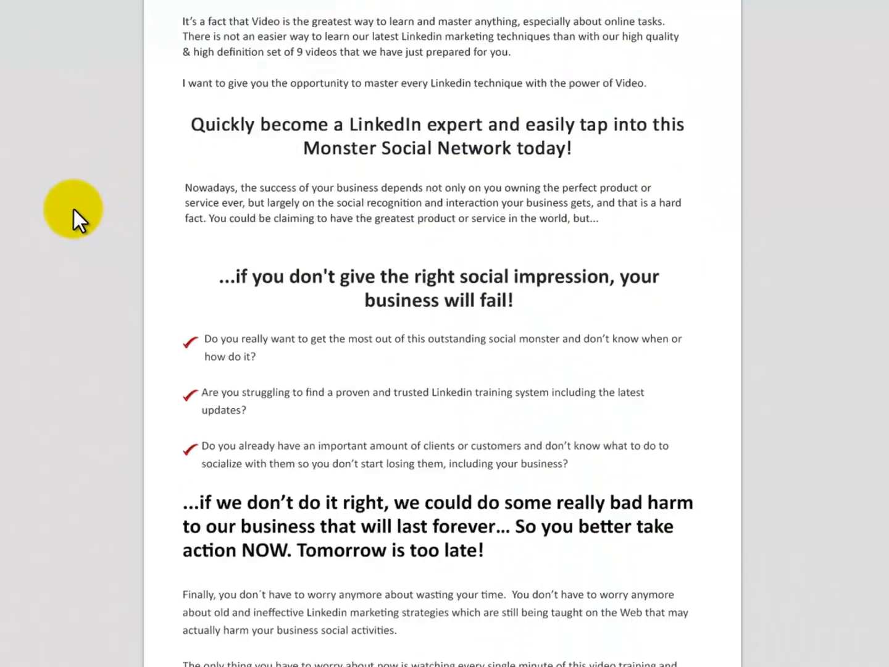
scroll(74, 209, "down", 10)
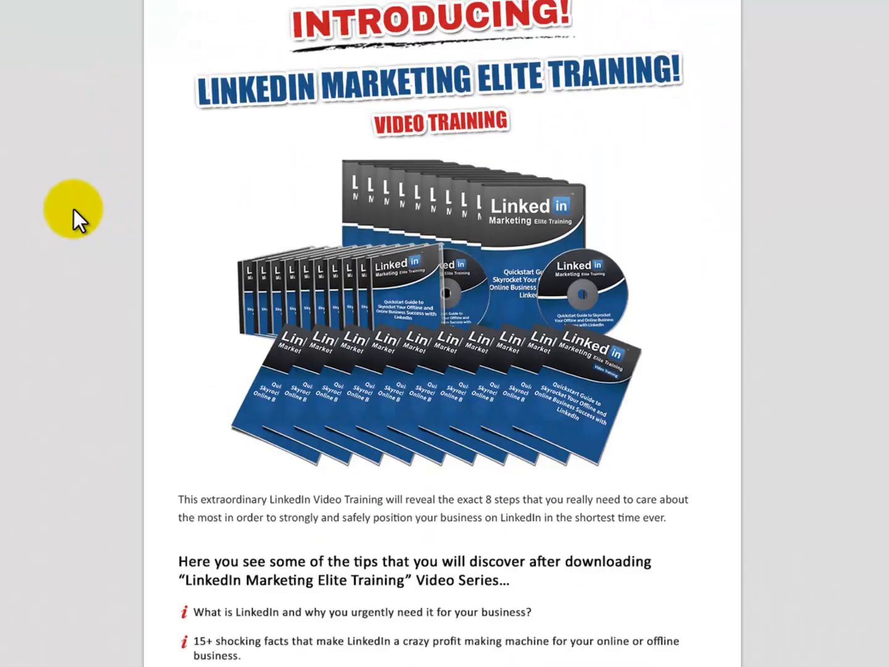
scroll(73, 208, "down", 10)
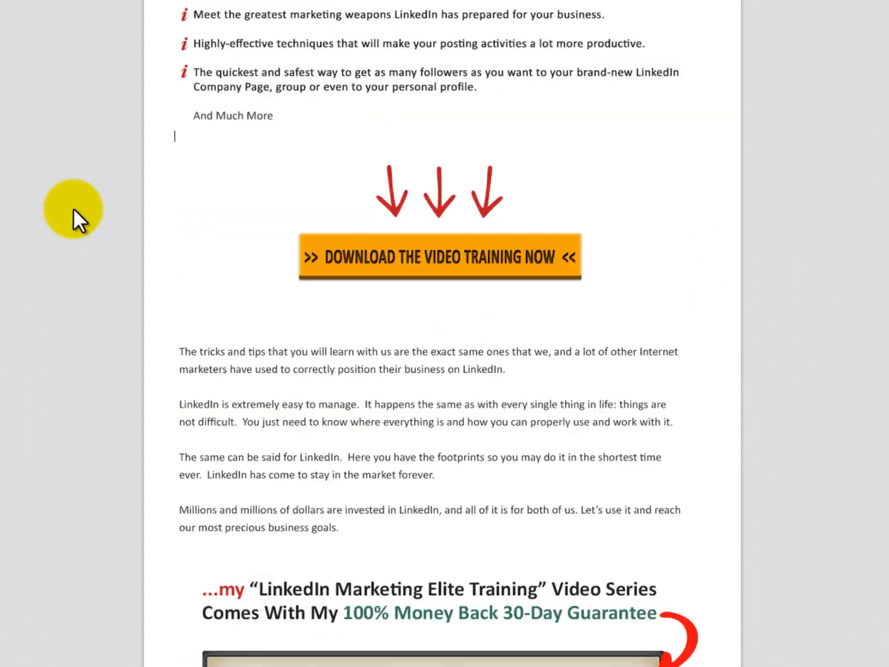
scroll(74, 209, "down", 10)
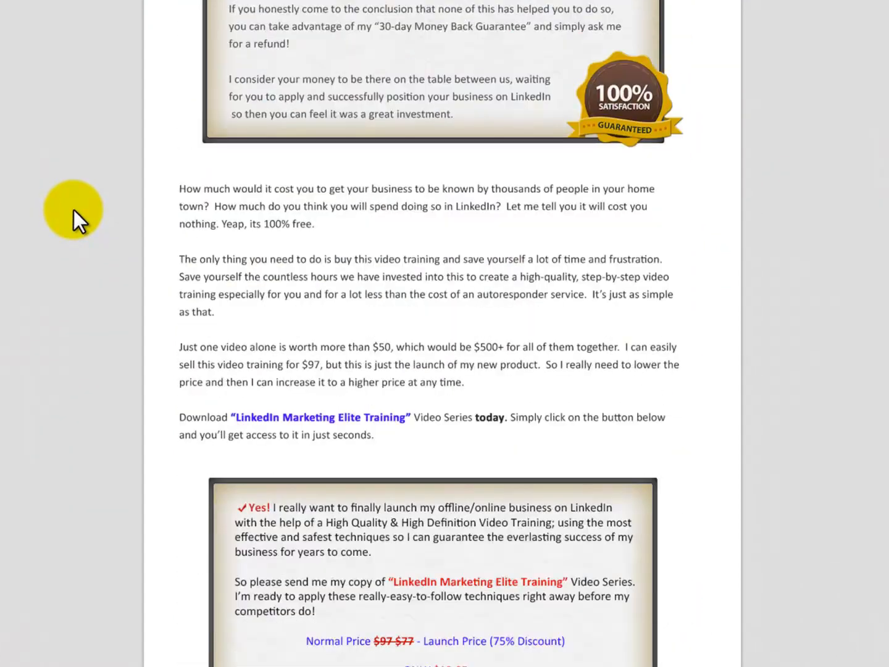
scroll(74, 209, "down", 2)
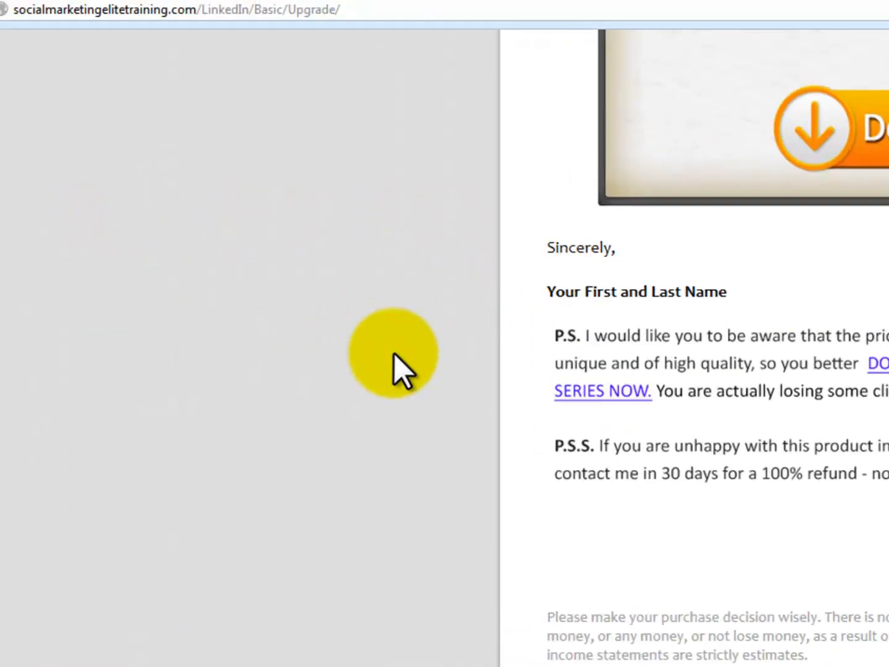
left_click(737, 24)
type("Save-Your-Upgraded-Package-Downloads.html")
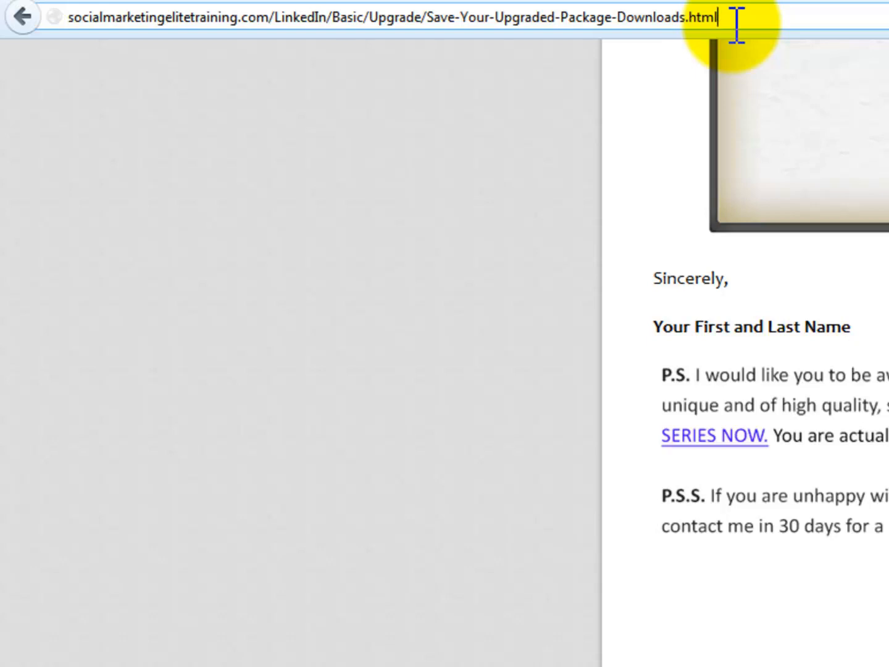
Load the Save-Your-Upgraded-Package-Downloads page, then open and review Upgraded-Package-Downloads-Area.html
key("Return")
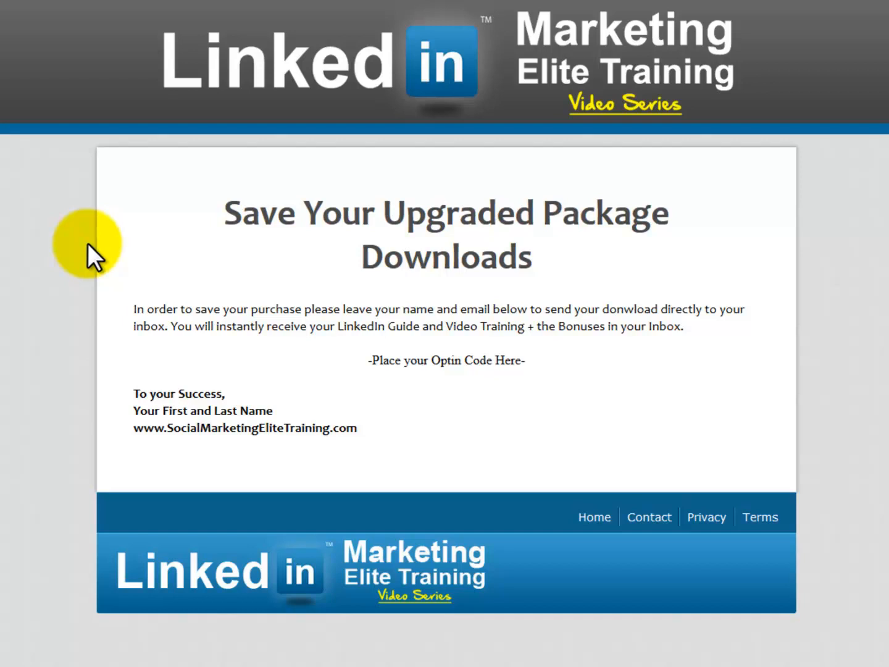
left_click_drag(31, 0, 211, 0)
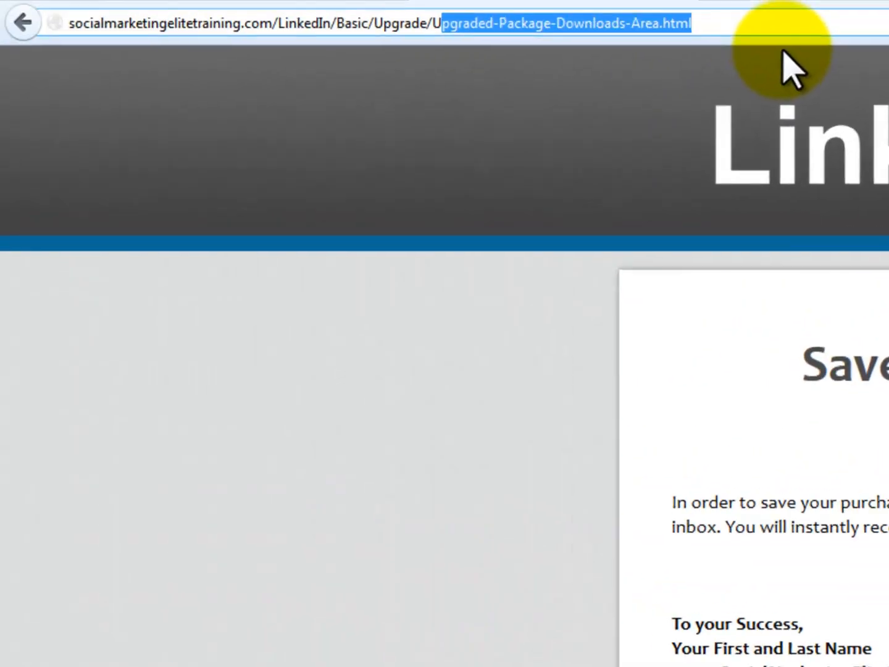
type("pgraded-Package-Downloads-Area.html")
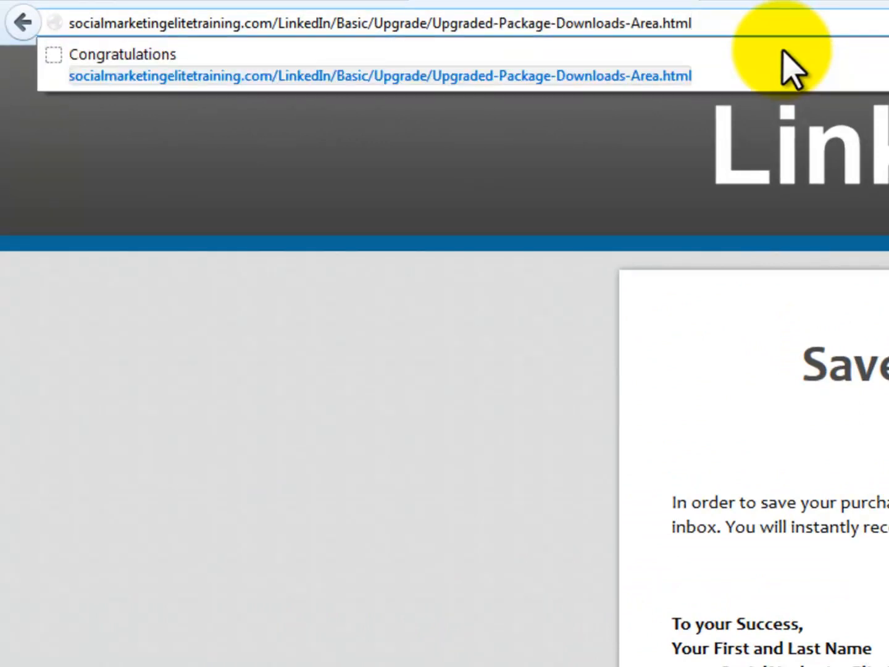
key("Return")
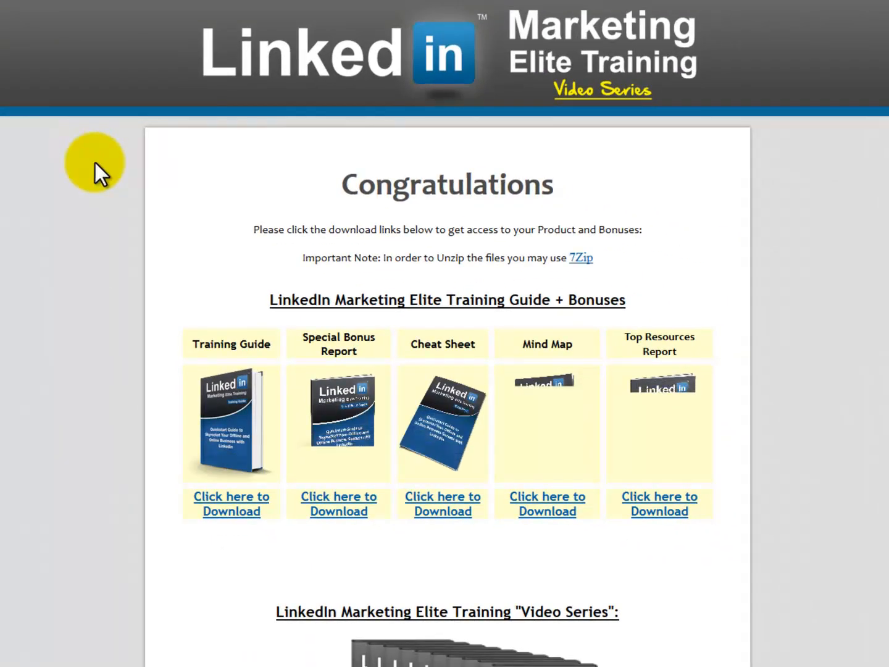
scroll(90, 216, "down", 10)
scroll(89, 216, "down", 10)
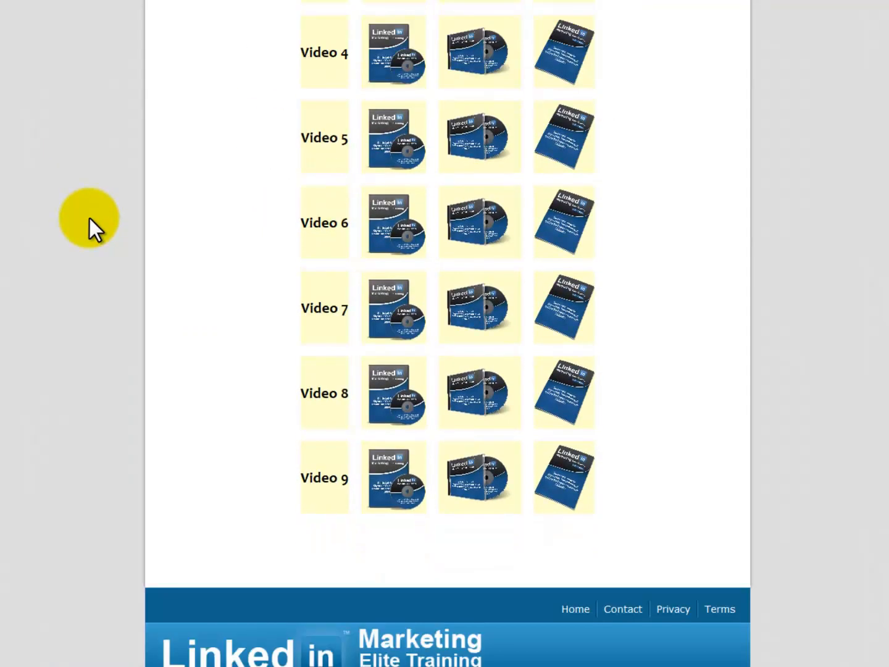
scroll(90, 218, "down", 1)
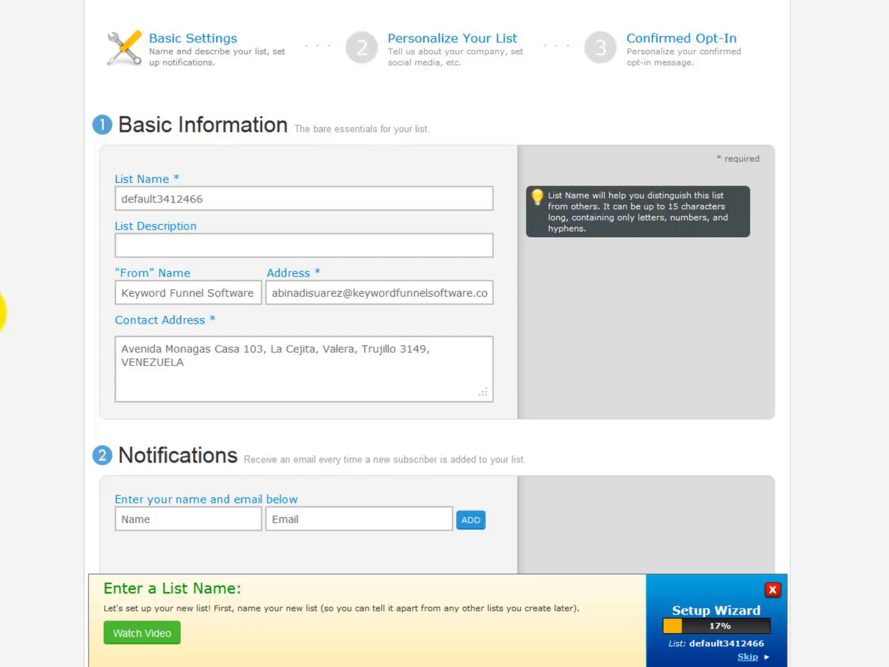
Set the list description to 'Special Free Report' and From Name to 'LinkedIn Elite Training'
left_click(214, 265)
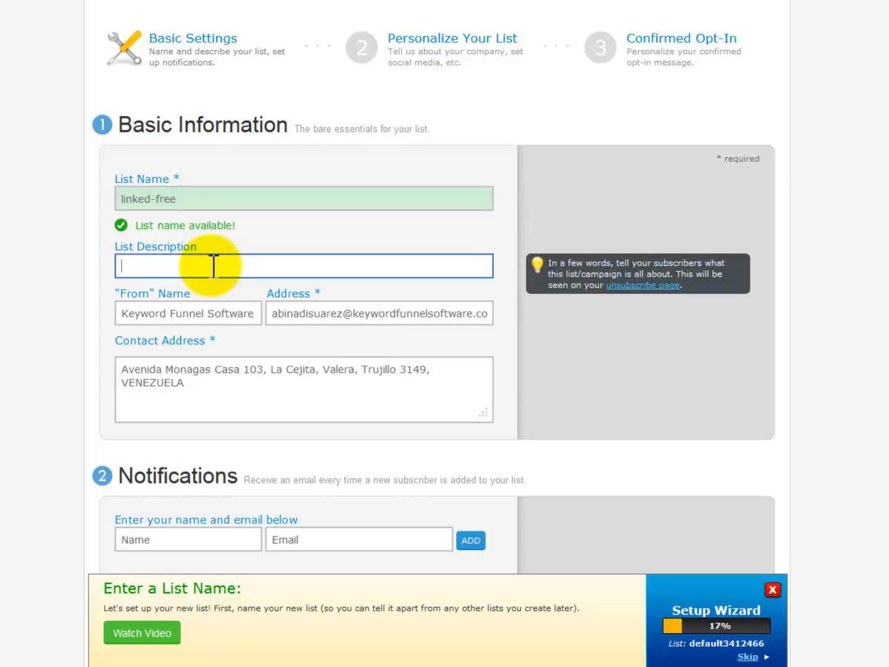
type("Special Free Report")
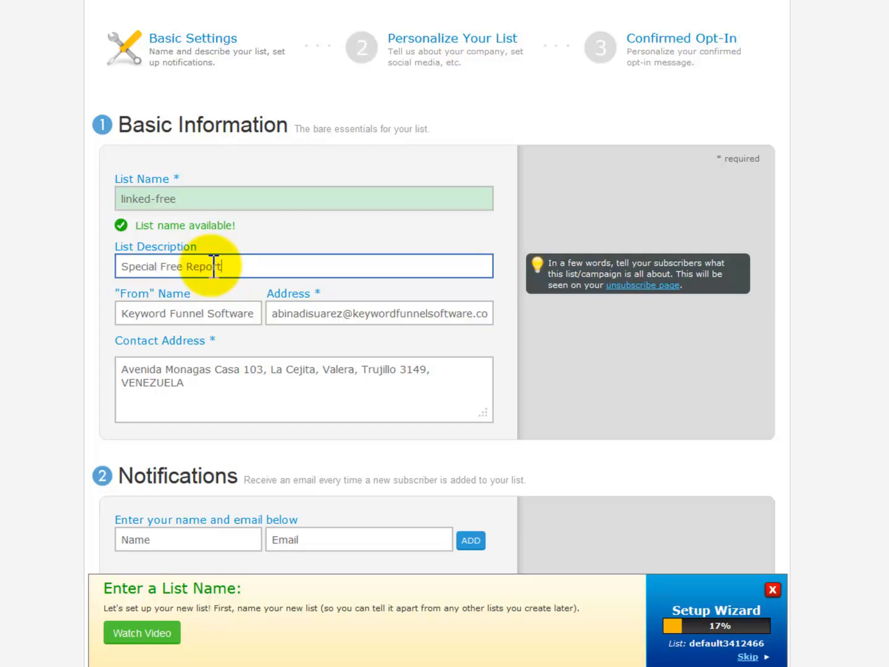
left_click(259, 314)
type("Your Name")
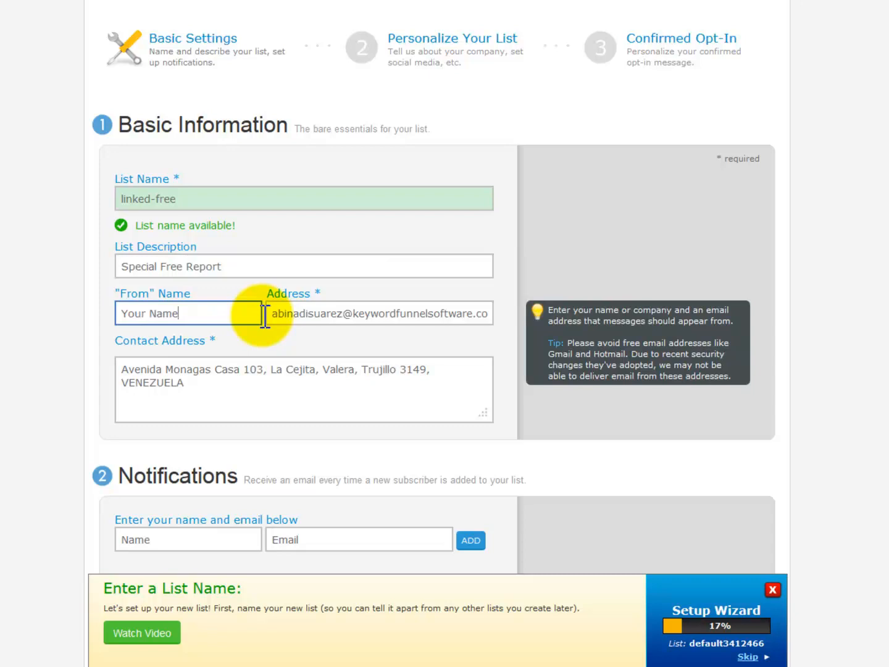
key("BackSpace")
key("BackSpace")
key("BackSpace")
key("BackSpace")
key("BackSpace")
key("BackSpace")
key("BackSpace")
key("BackSpace")
key("BackSpace")
type("LinkedIn Elite Training")
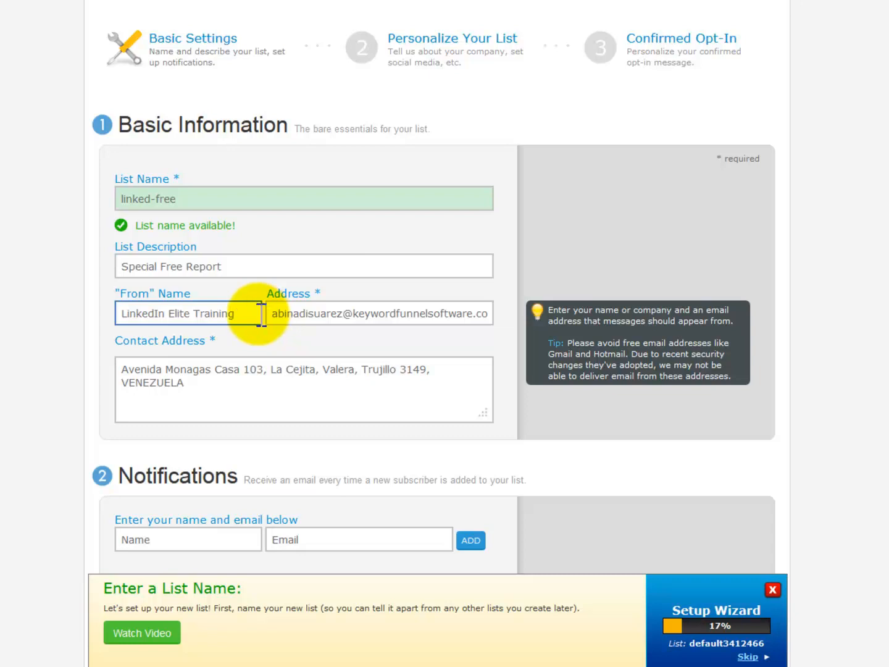
Replace the From Address with the site's support e-mail address
left_click(349, 358)
left_click(276, 313)
left_click_drag(275, 313, 502, 313)
type("cupport")
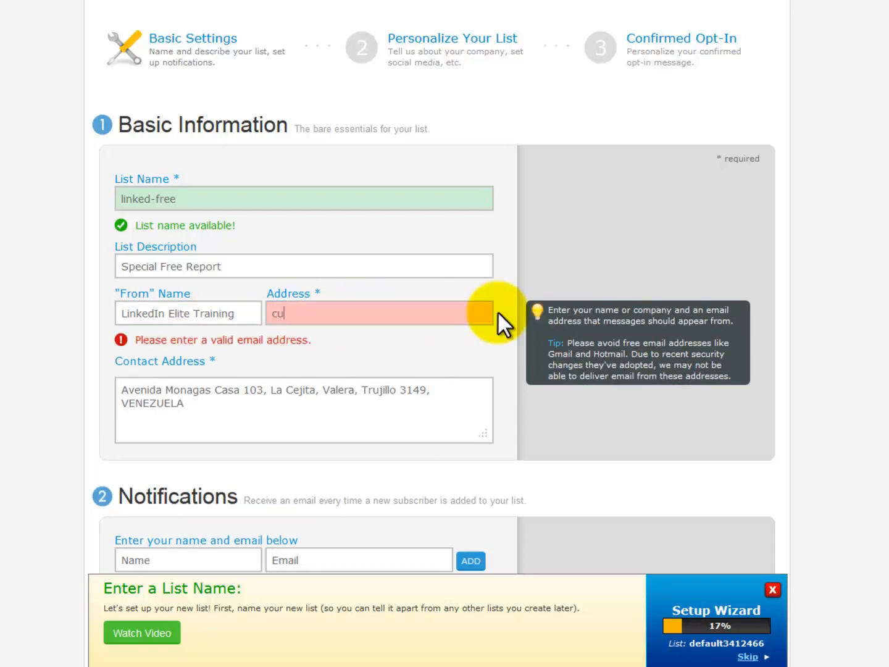
key("BackSpace")
key("BackSpace")
key("BackSpace")
key("BackSpace")
key("BackSpace")
key("BackSpace")
key("BackSpace")
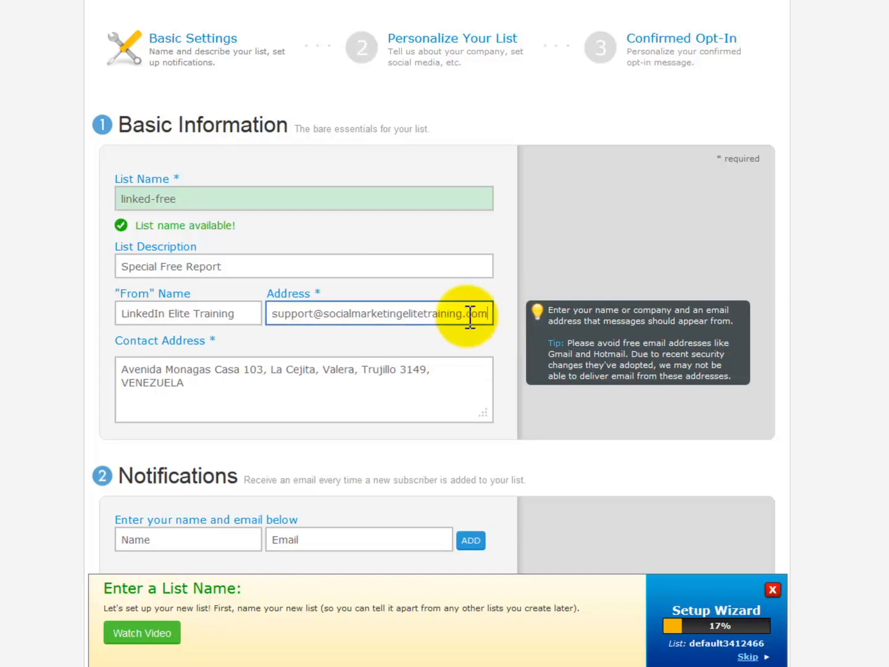
Enter a placeholder contact address and save the list's basic settings
left_click(327, 367)
left_click(197, 381)
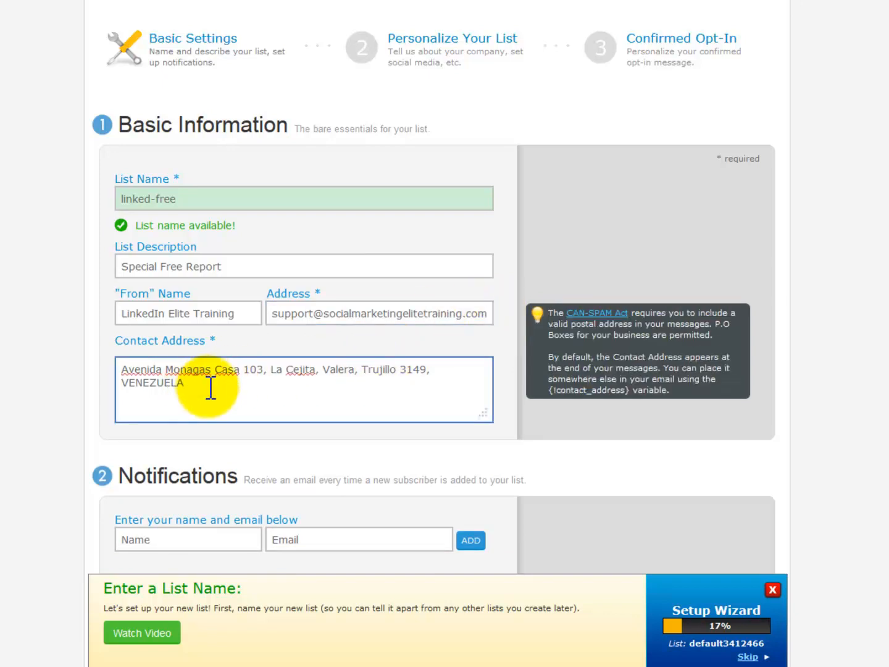
left_click_drag(194, 382, 118, 369)
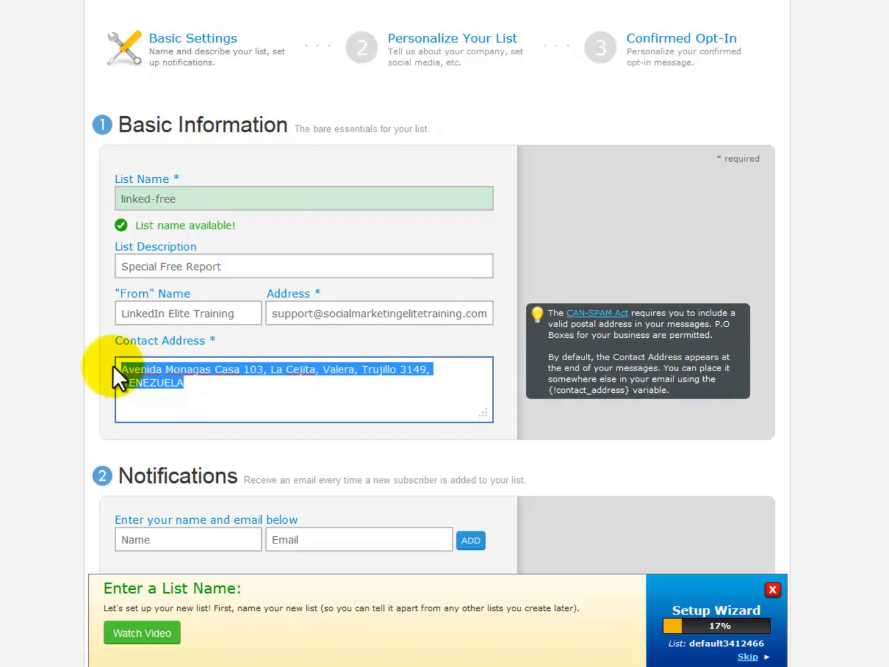
type("Bla Bla Bla USA")
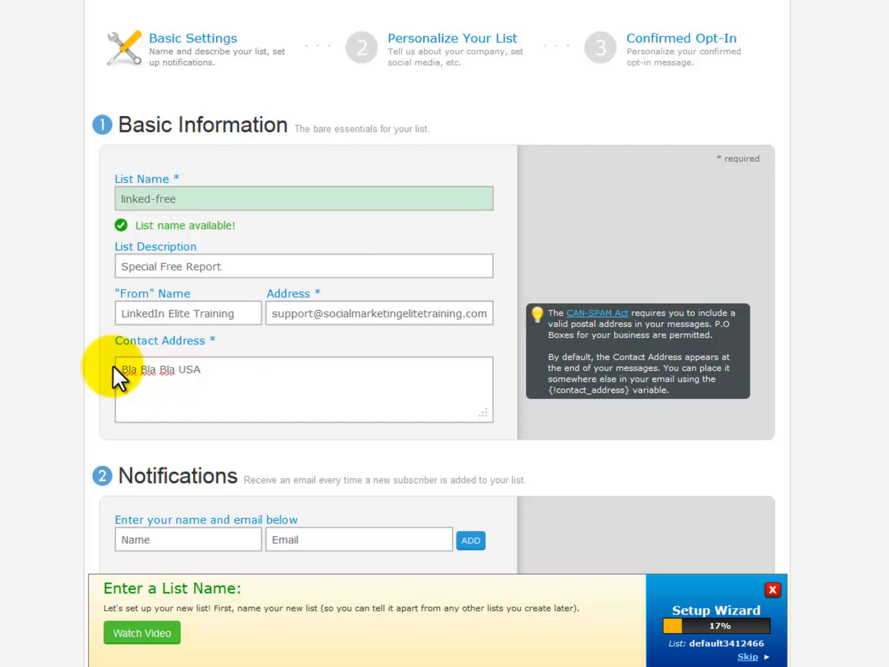
scroll(73, 373, "down", 5)
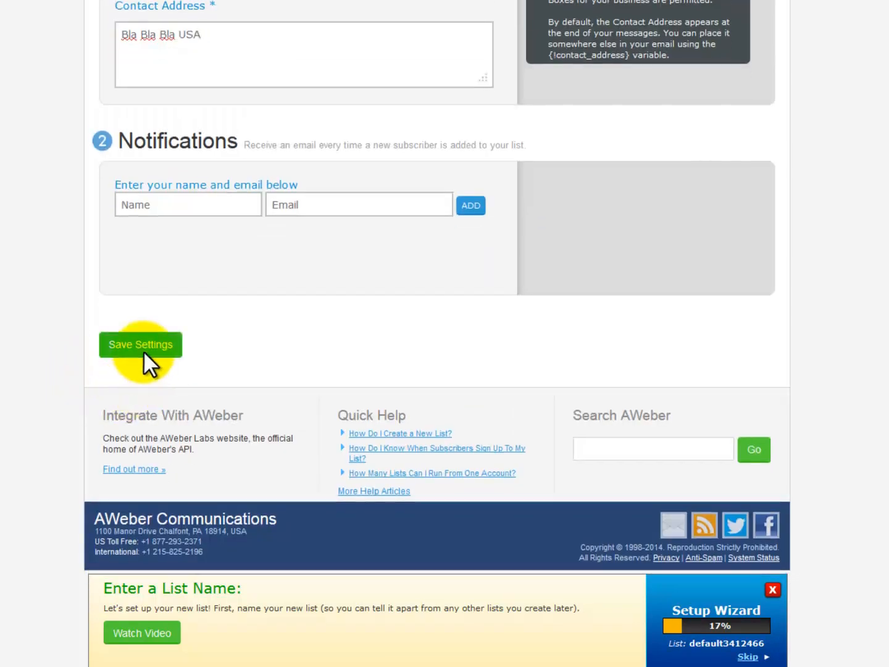
left_click(143, 351)
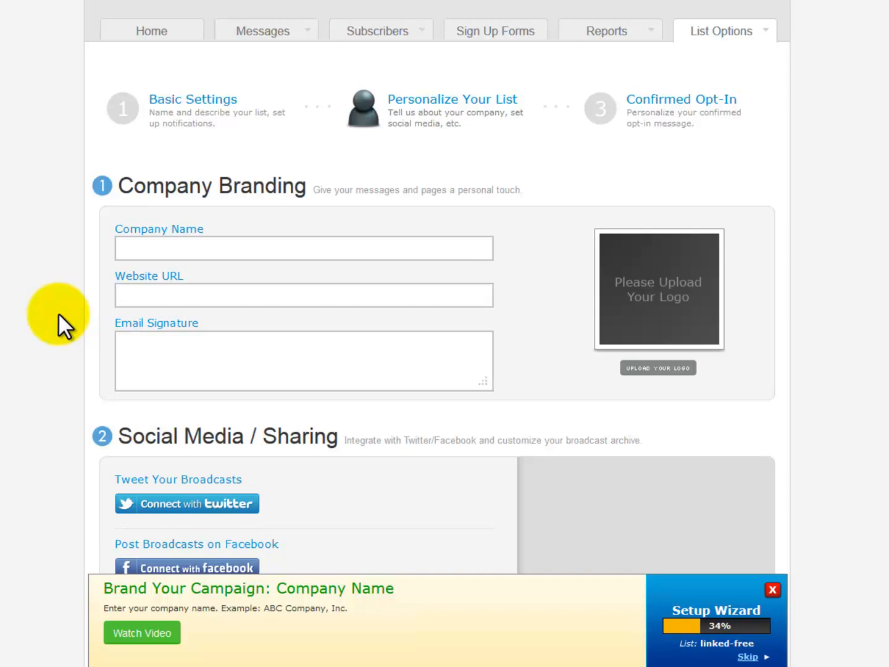
Skip the branding, social media and text snippet options and continue to Confirmed Opt-In
scroll(58, 313, "down", 5)
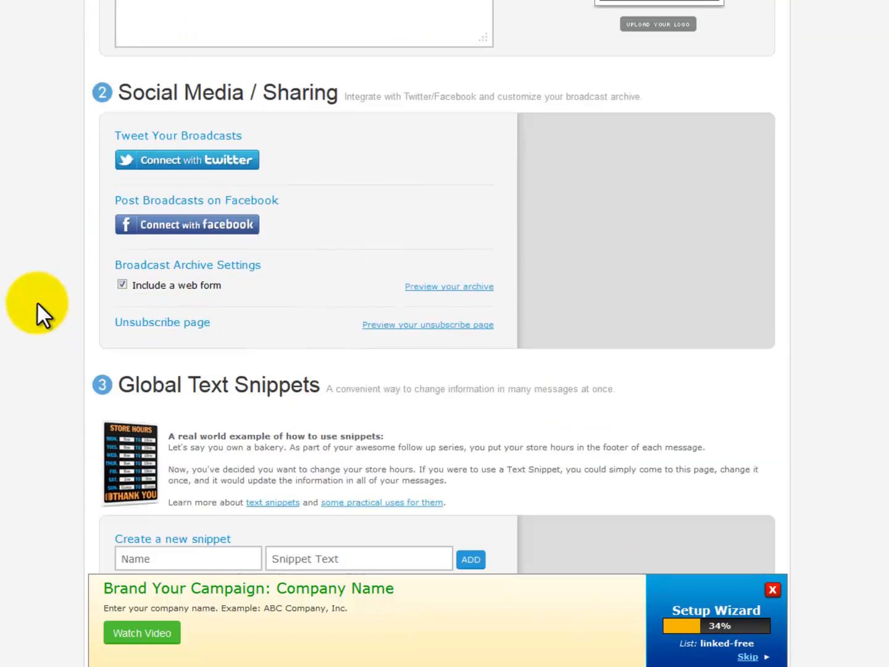
scroll(37, 302, "down", 5)
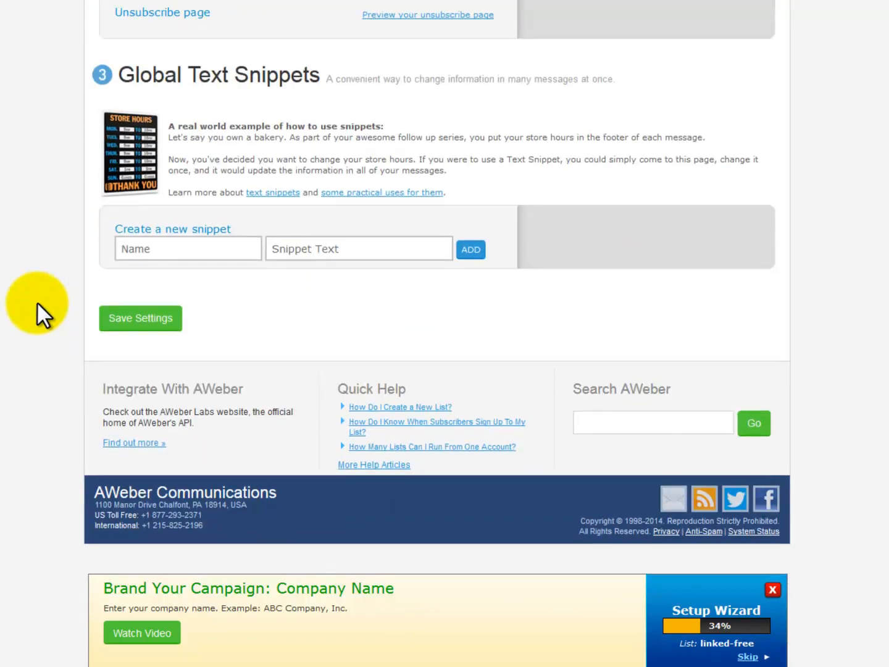
scroll(36, 301, "up", 5)
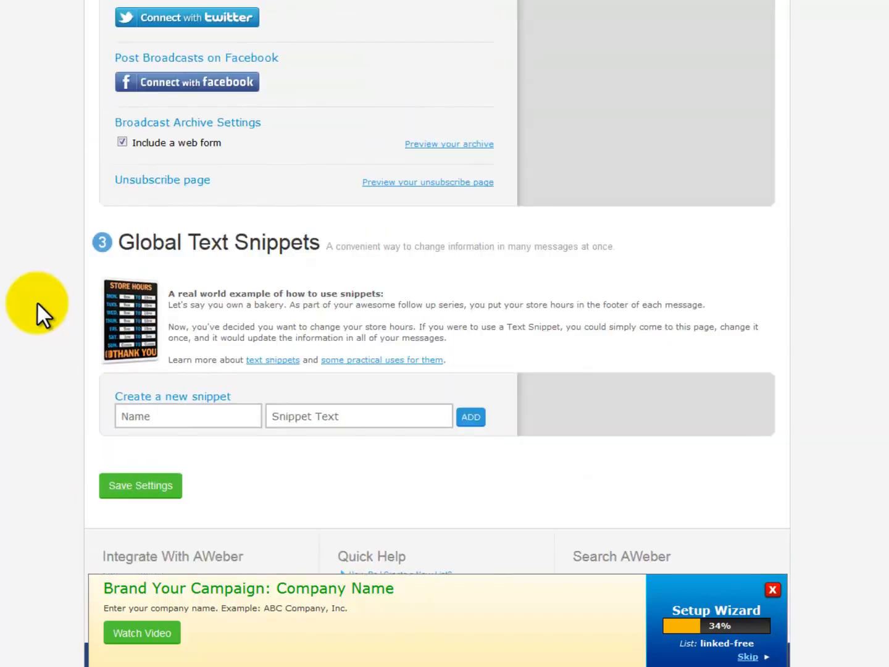
scroll(36, 301, "up", 6)
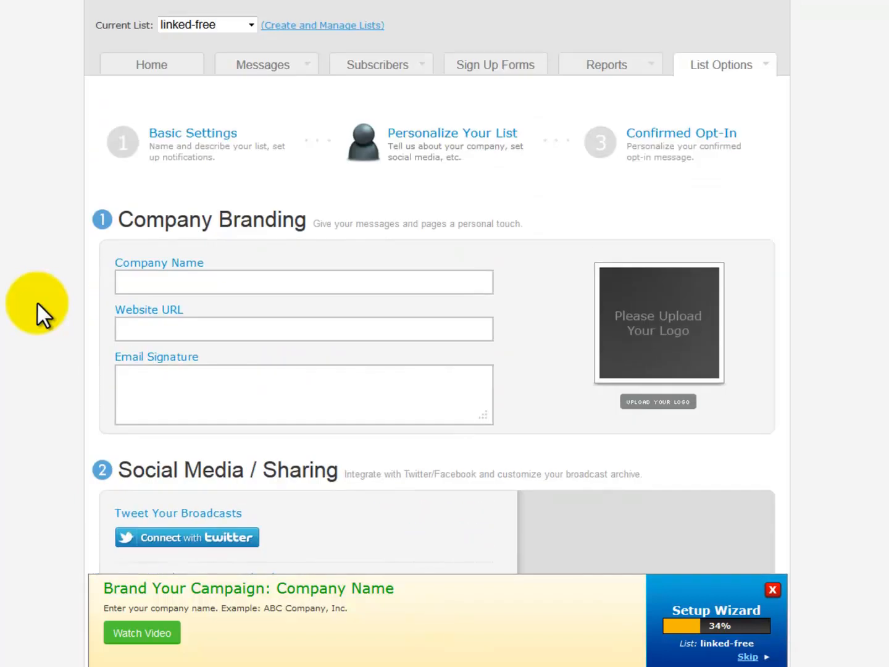
left_click(659, 151)
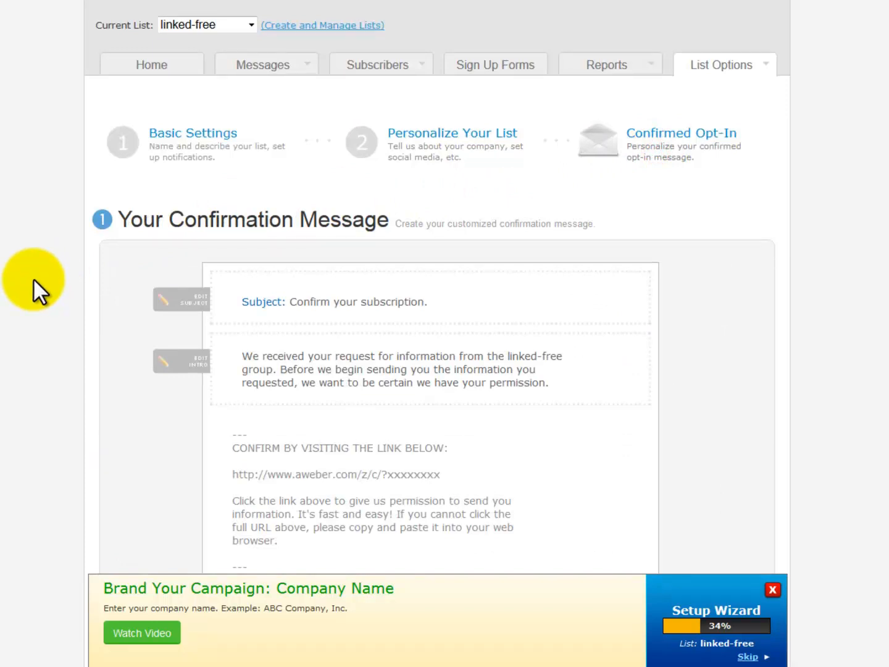
Review the confirmation intro text mentioning linked-free and the success page URL field
scroll(33, 278, "down", 4)
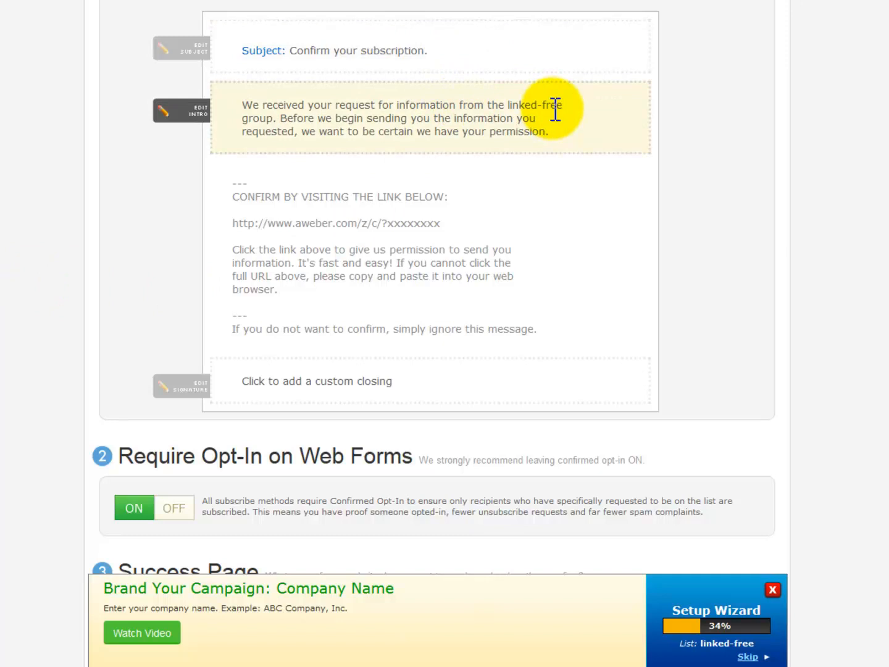
left_click(552, 106)
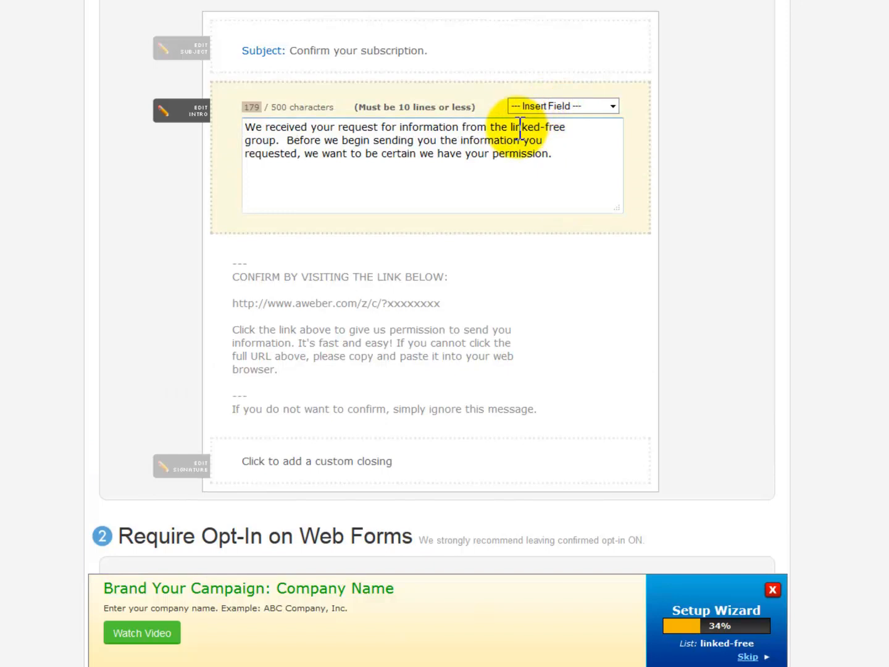
left_click_drag(509, 128, 573, 129)
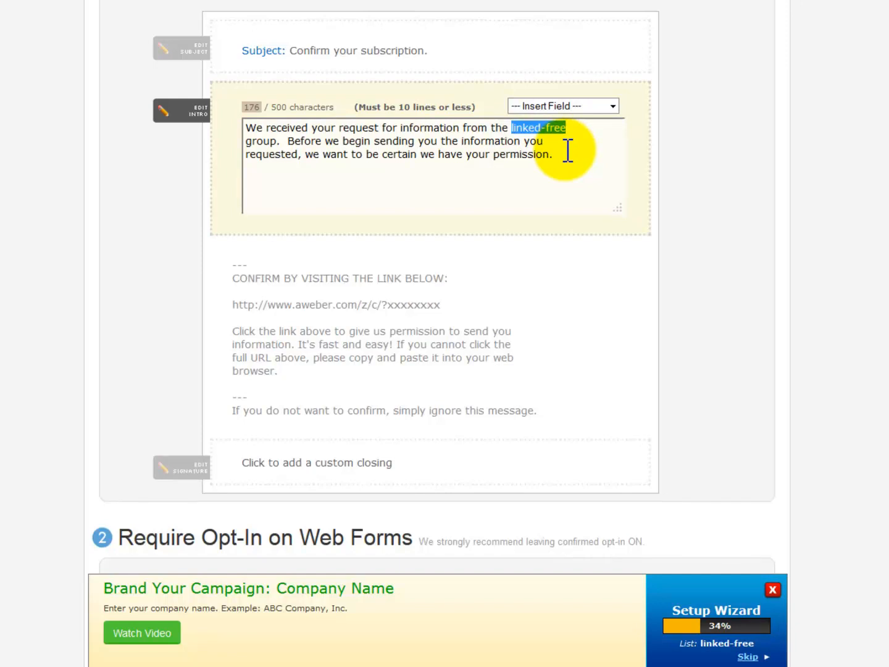
scroll(86, 387, "down", 3)
left_click(194, 460)
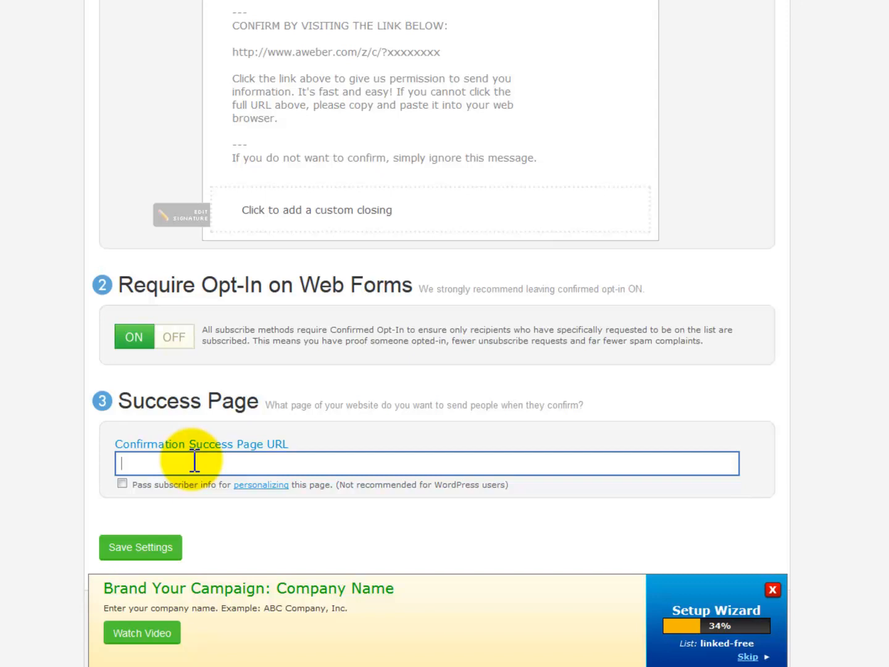
Turn Require Opt-In on Web Forms off, confirm Yes, and save the settings
left_click(174, 340)
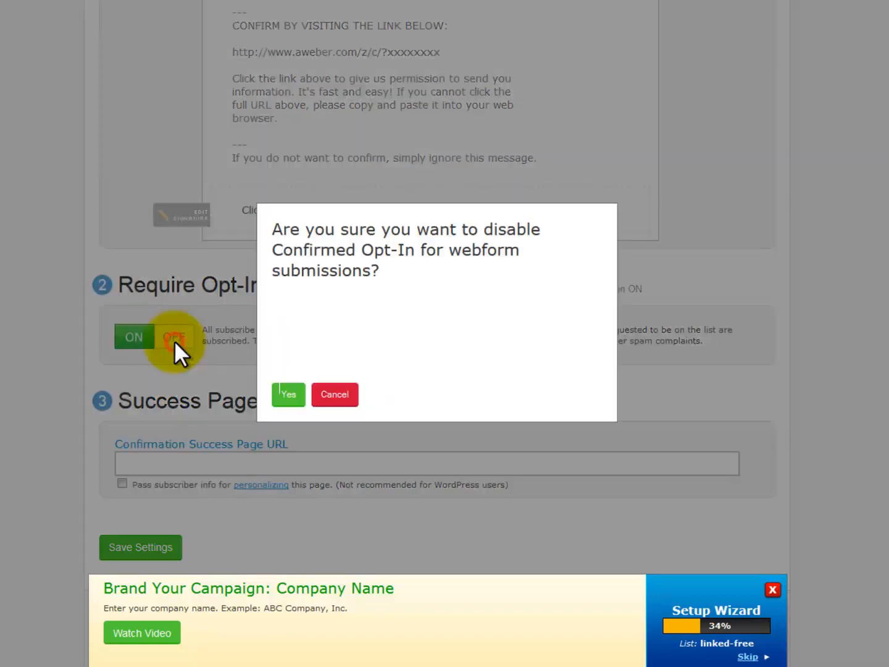
left_click(282, 392)
scroll(26, 389, "down", 3)
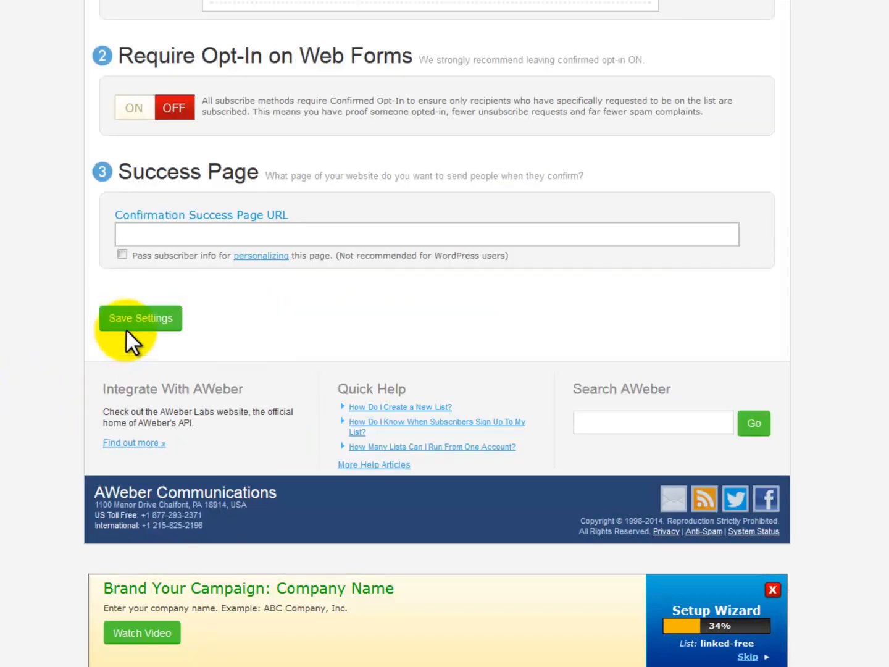
left_click(125, 323)
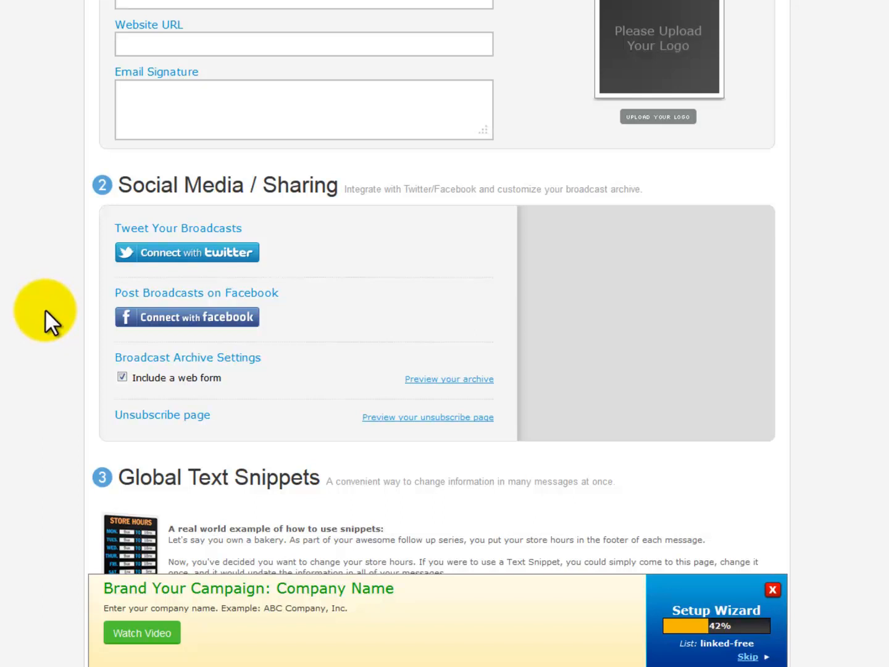
View the linked-free Follow Up Series containing the 'Hi there' message
scroll(45, 308, "up", 5)
mouse_move(274, 70)
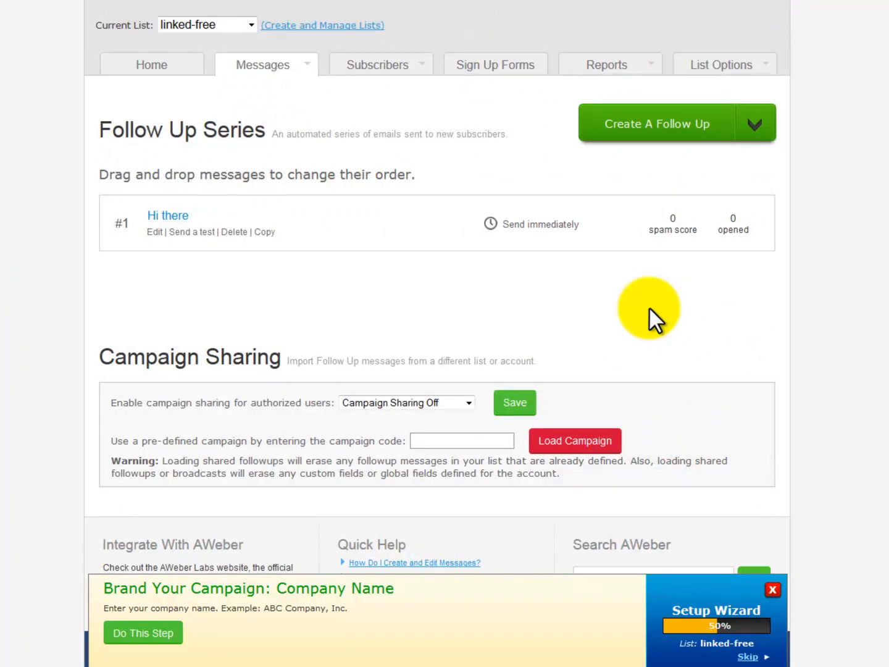
Create the first sign-up form for the linked-free list
left_click(517, 70)
left_click(238, 263)
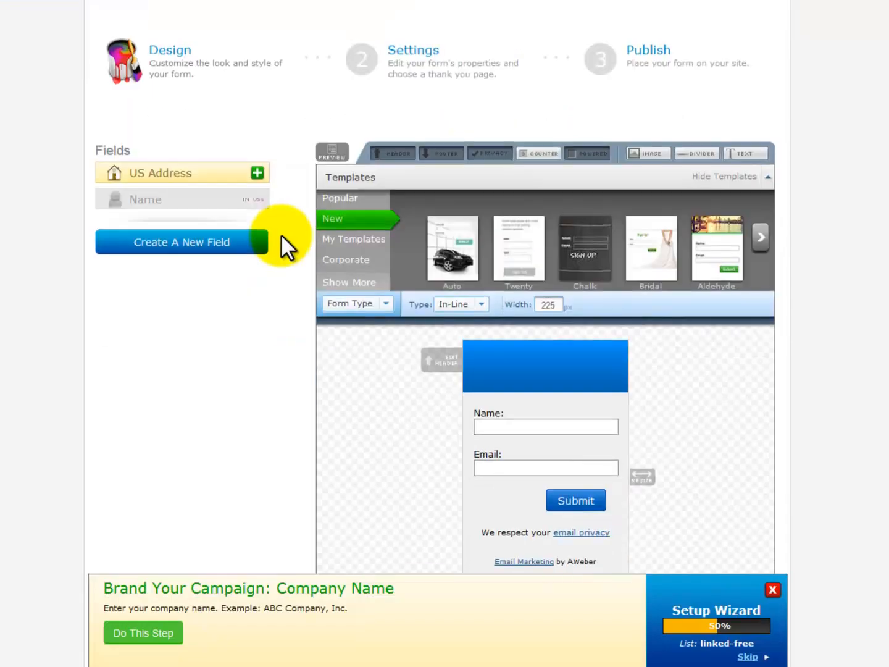
scroll(281, 247, "down", 3)
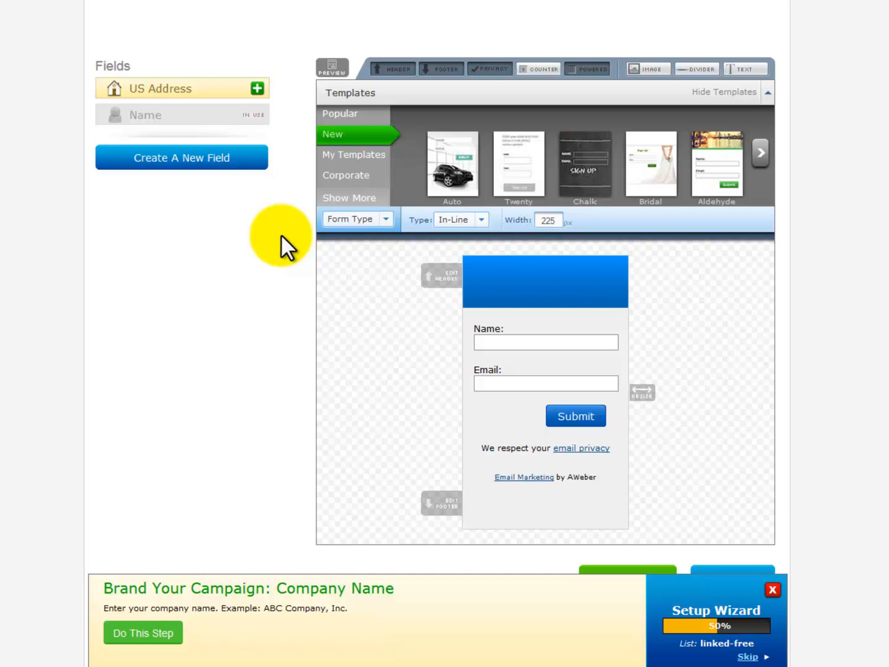
Select the Submit Button for styling, reveal its Advanced options, then proceed to Settings
left_click(385, 217)
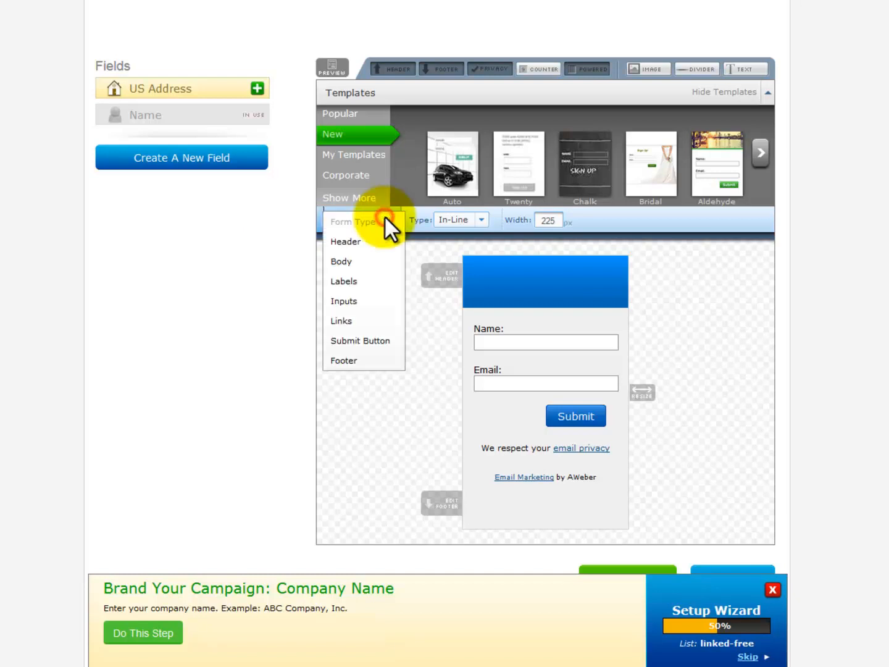
left_click(363, 340)
left_click(737, 246)
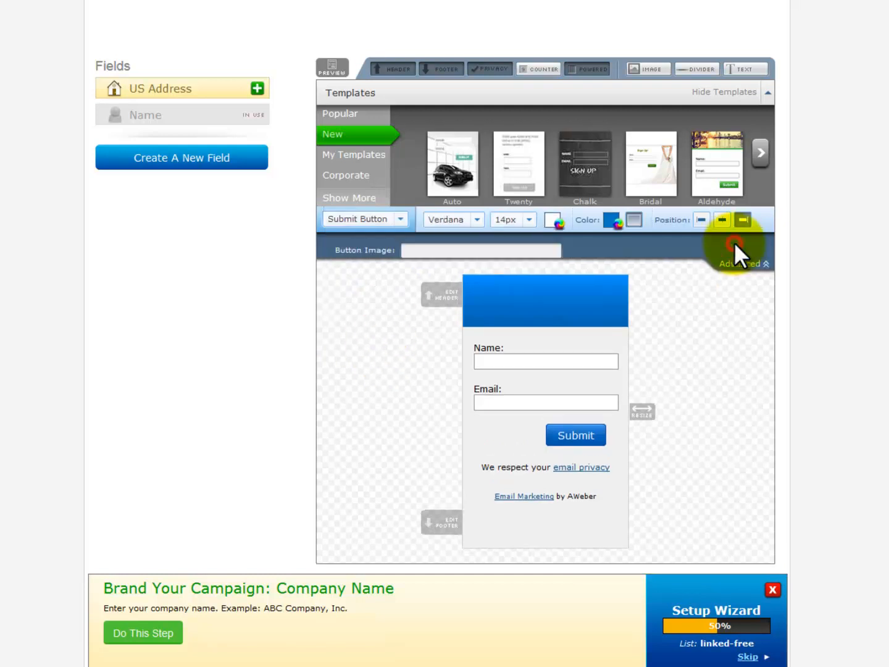
left_click(424, 252)
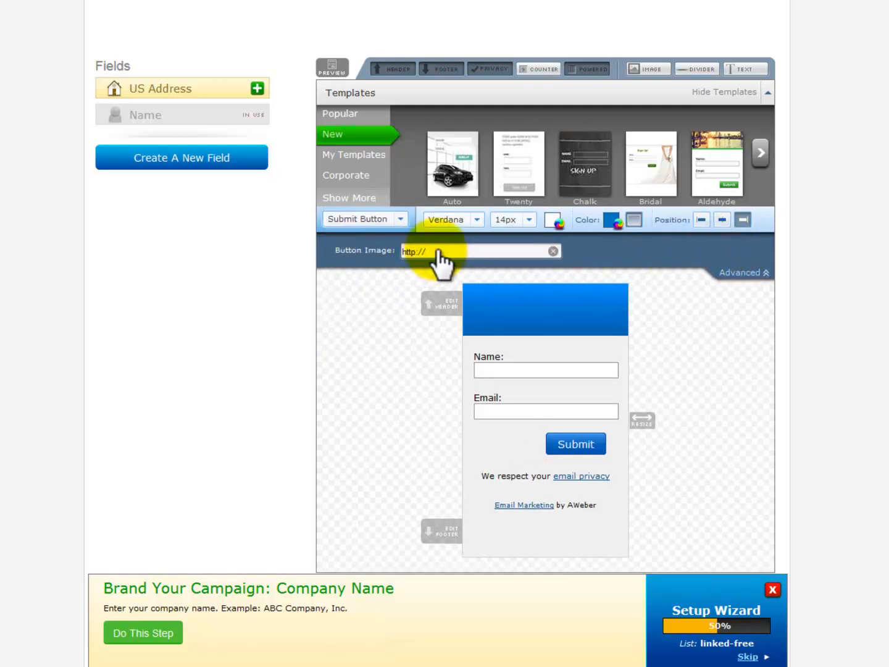
scroll(436, 259, "up", 2)
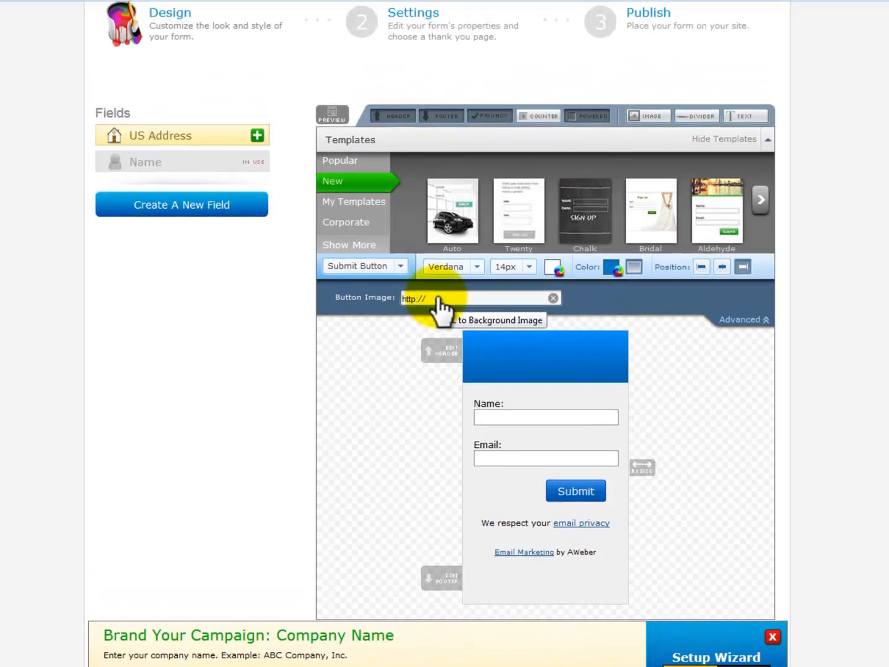
left_click(397, 26)
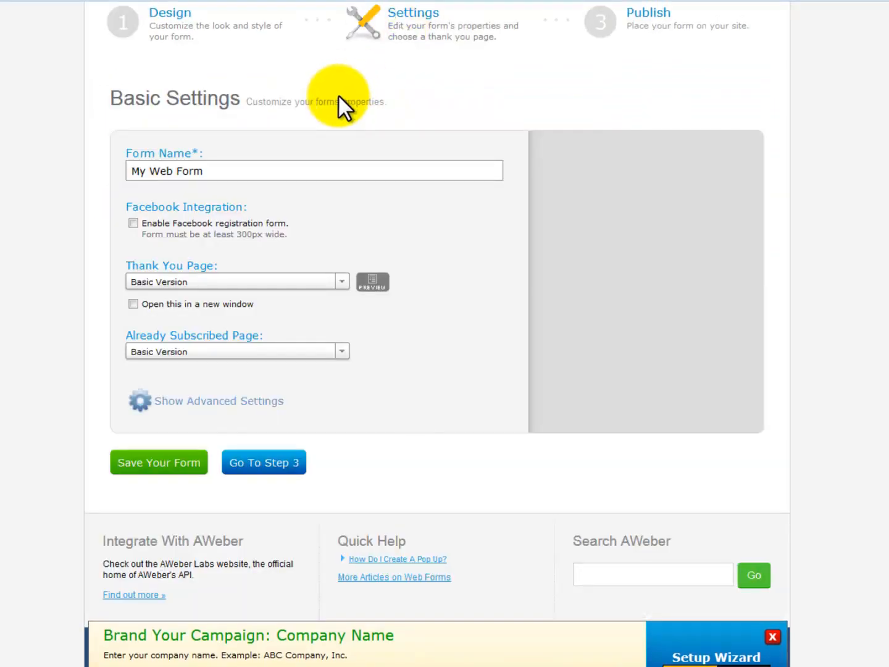
Rename the form 'Free Subscribers', use custom thank-you page socialmarketingelitetraining.com/LinkedIn, and save
triple_click(126, 175)
type("Free Subscribers")
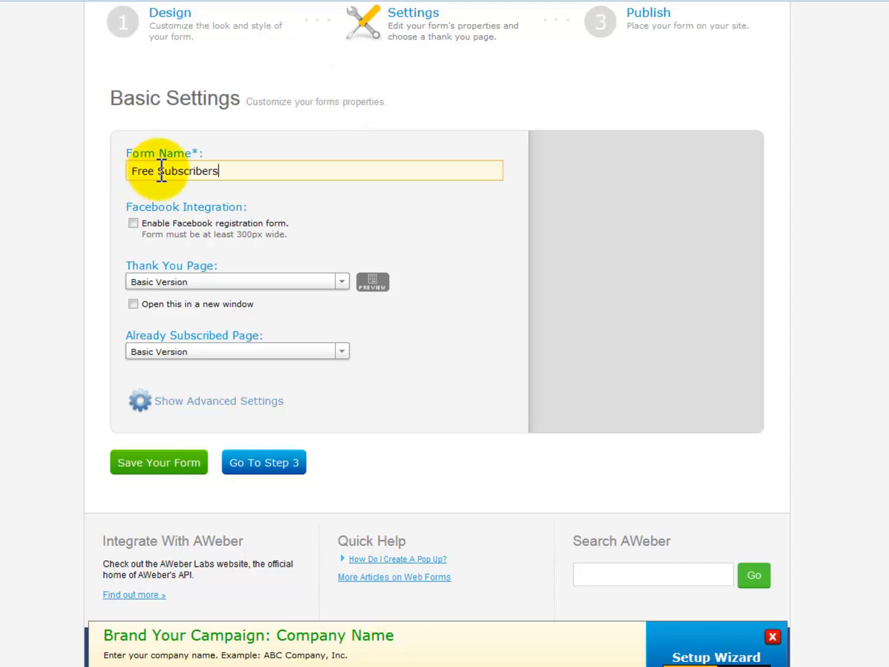
left_click(341, 282)
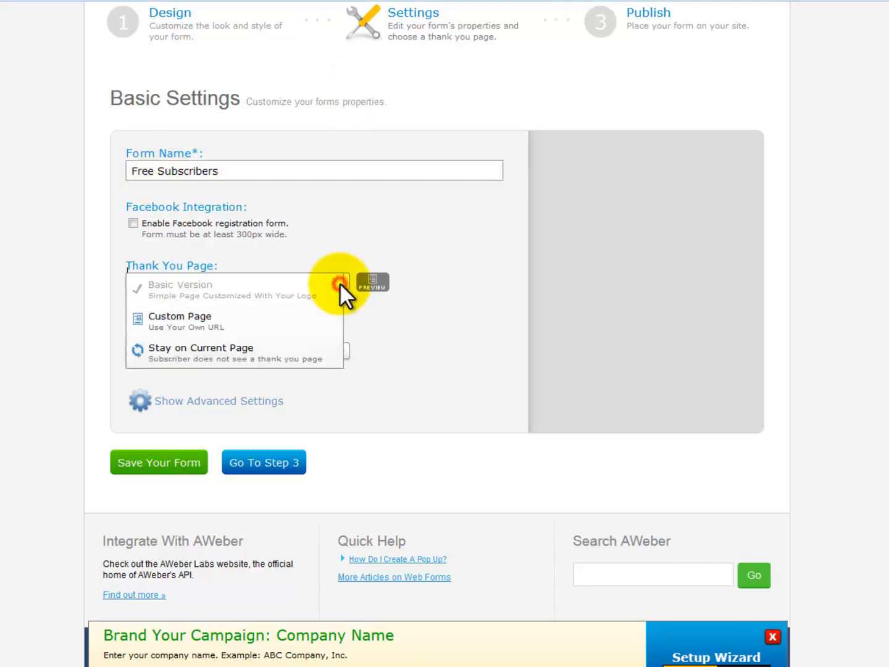
left_click(224, 322)
left_click(226, 305)
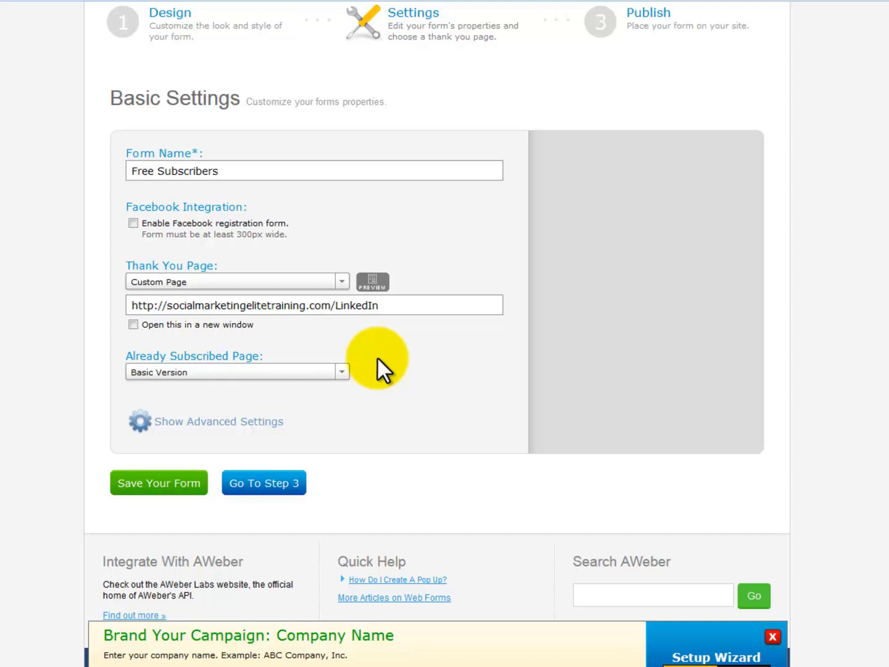
left_click(188, 482)
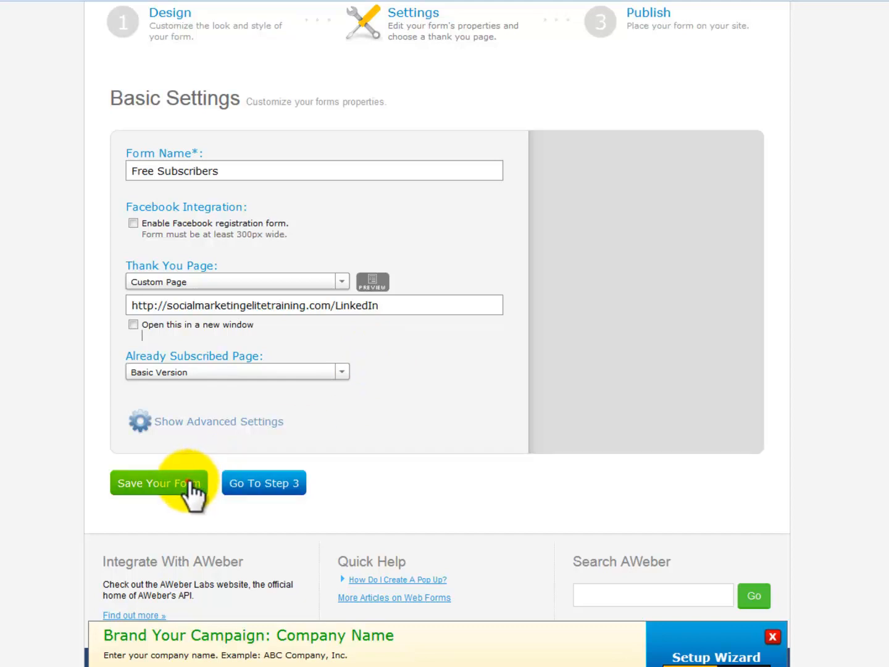
scroll(390, 428, "down", 3)
On the Publish step, choose self-installation and select the whole JavaScript embed snippet
left_click(267, 497)
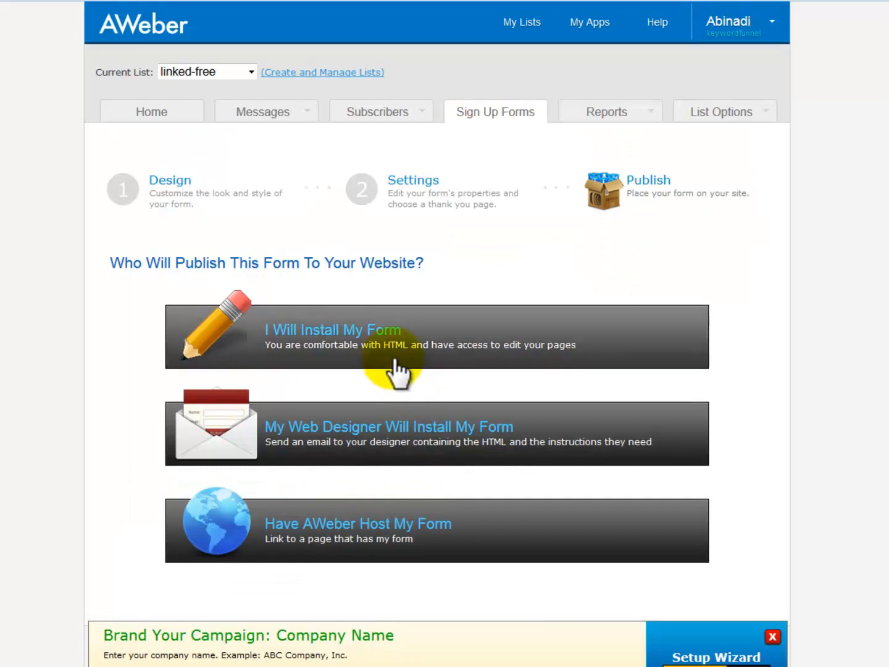
left_click(342, 343)
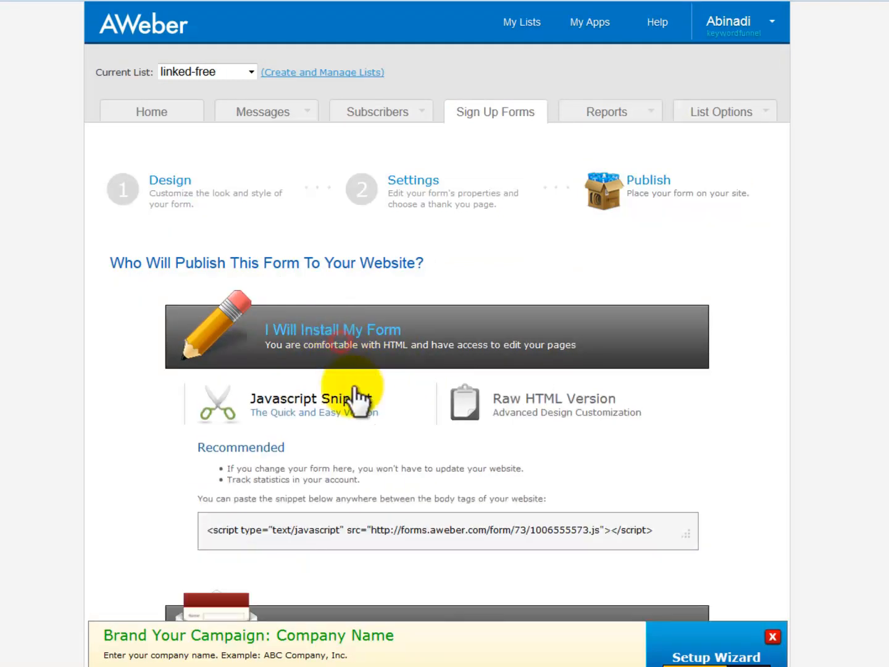
left_click(381, 525)
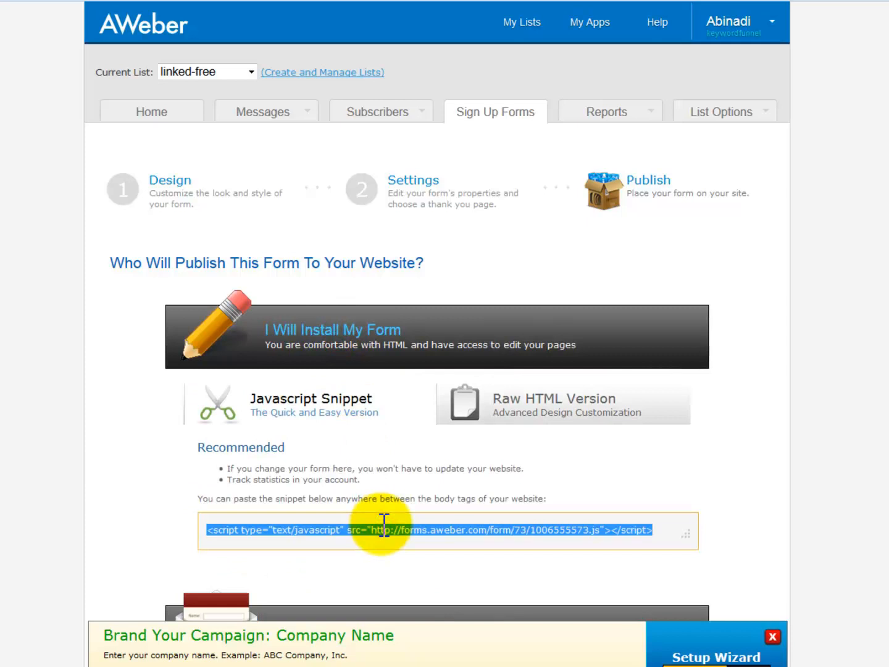